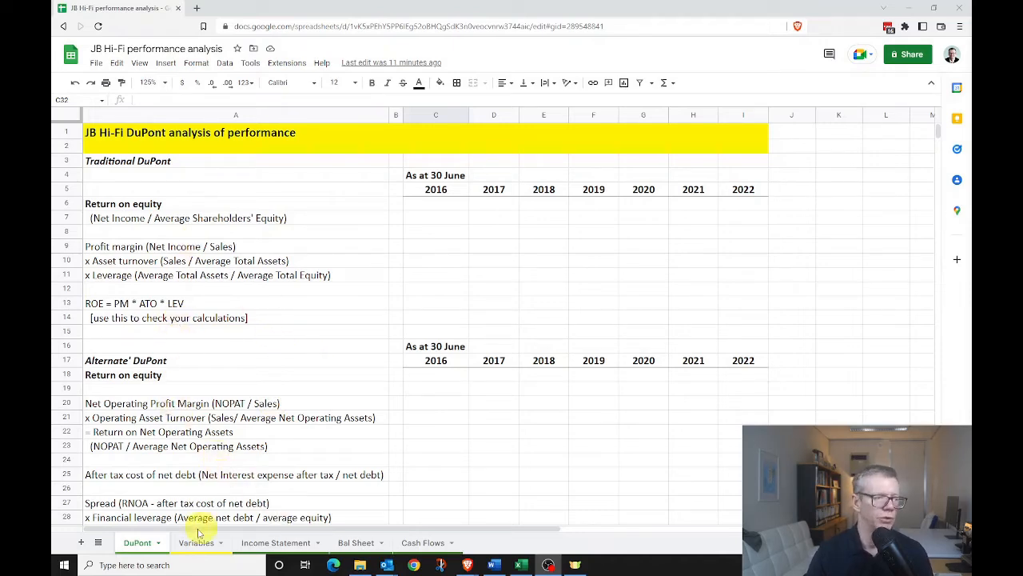
# Review the NOPAT estimates on Income Statement, the operating and financing split on Bal Sheet, and the yearly inputs on the Variables sheet.
pyautogui.click(270, 544)
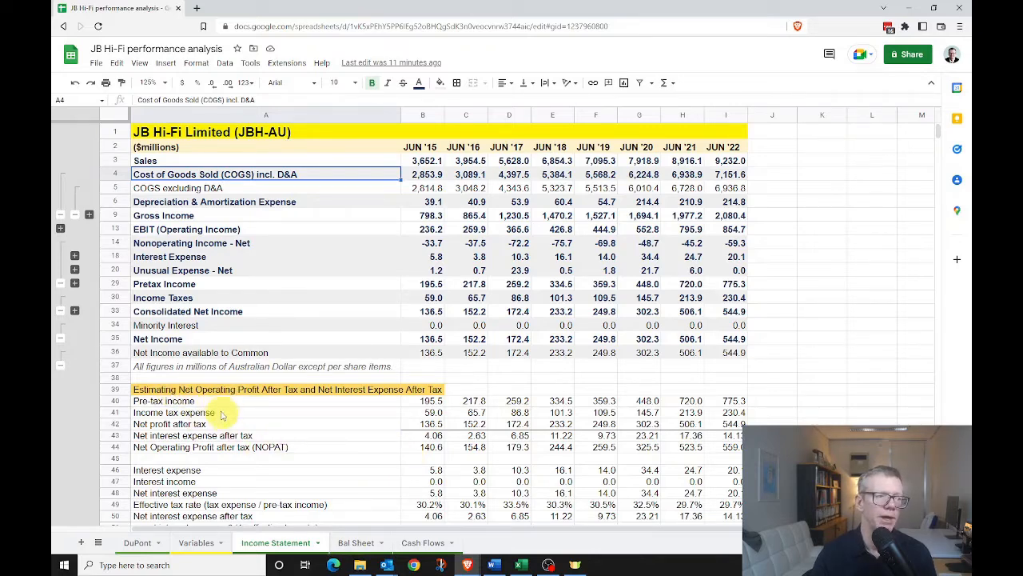
pyautogui.scroll(-1, 217, 446)
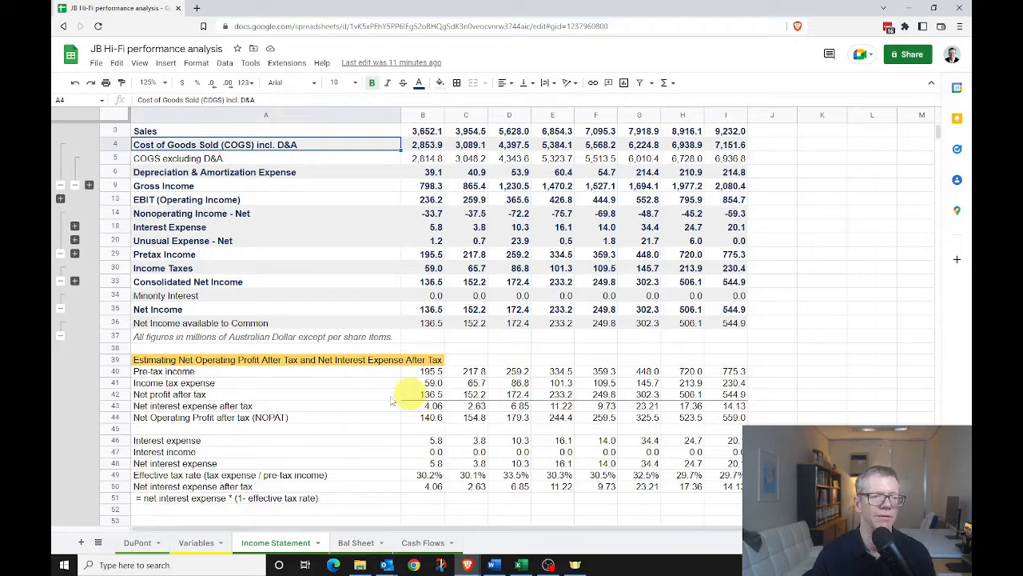
pyautogui.click(436, 442)
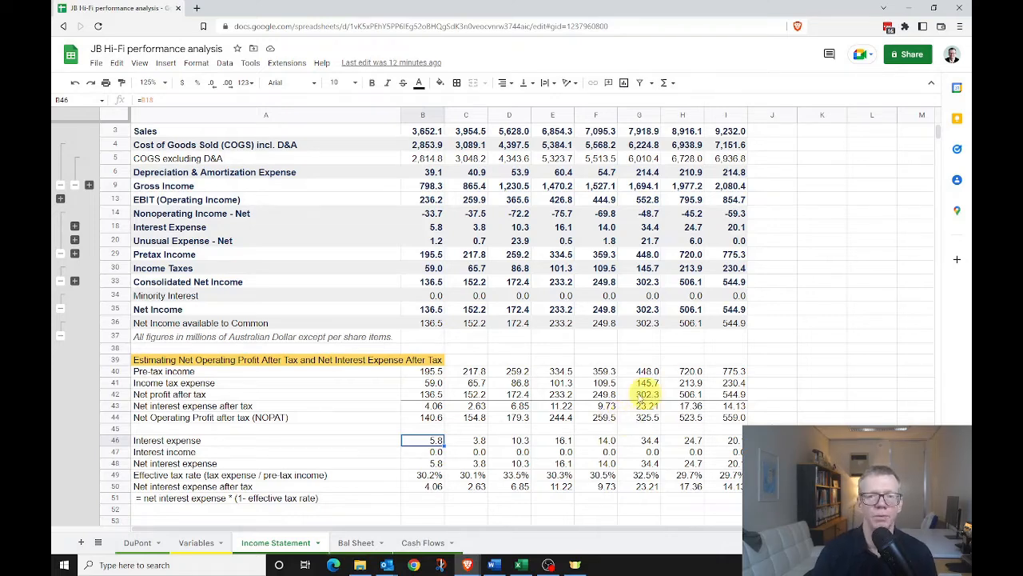
pyautogui.click(356, 542)
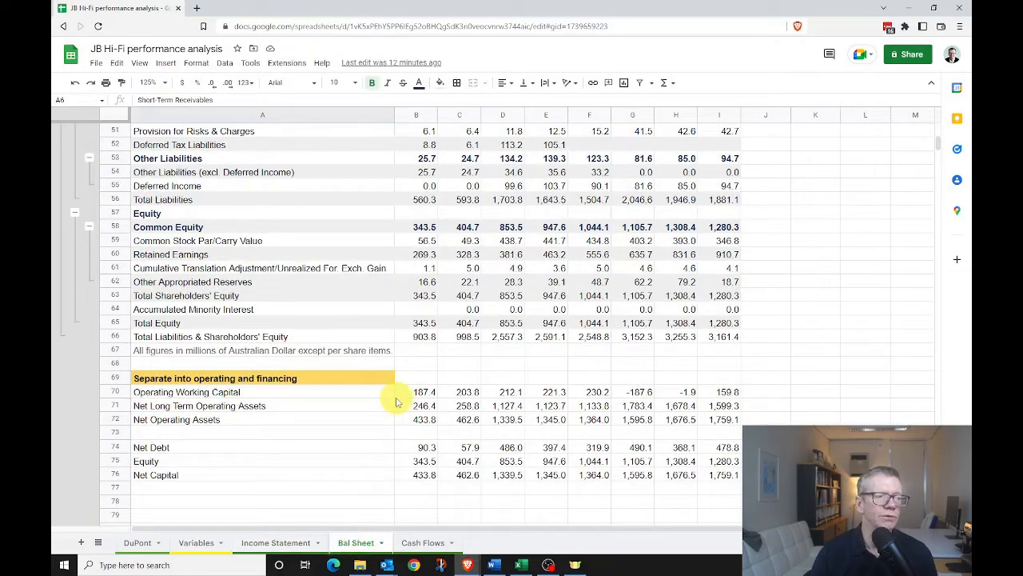
pyautogui.scroll(4, 483, 342)
pyautogui.scroll(7, 422, 347)
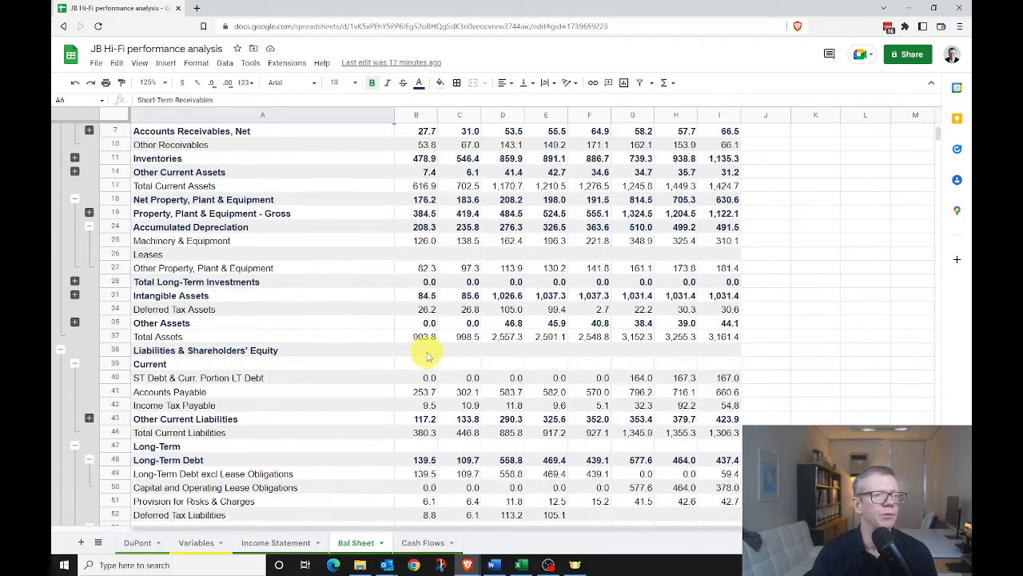
pyautogui.scroll(-14, 422, 338)
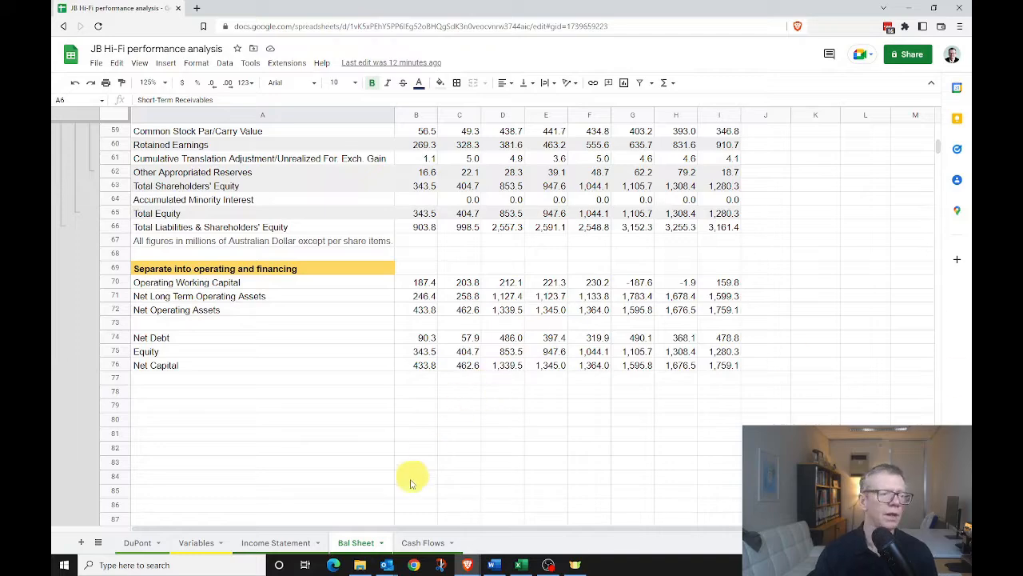
pyautogui.click(192, 543)
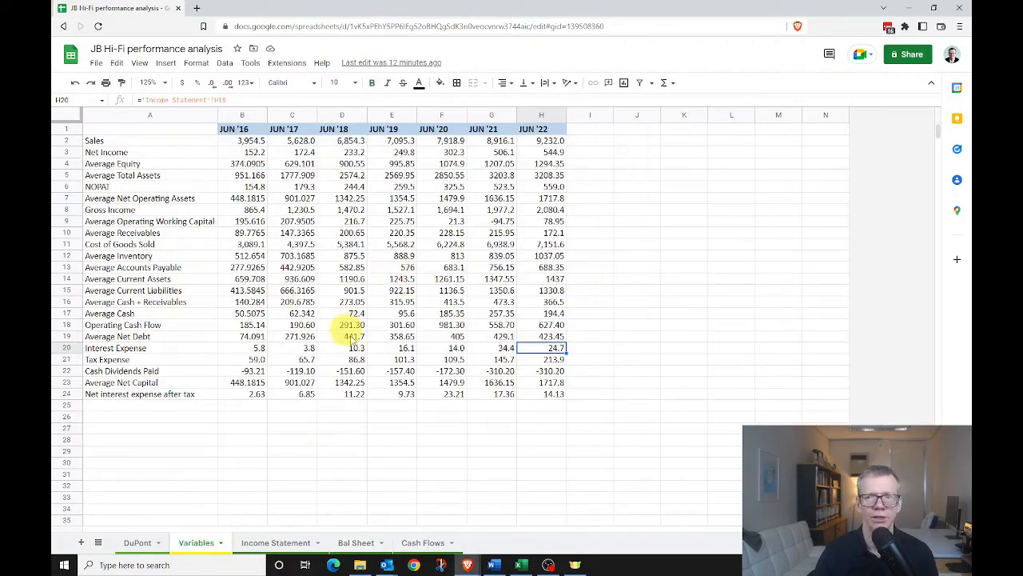
pyautogui.click(132, 163)
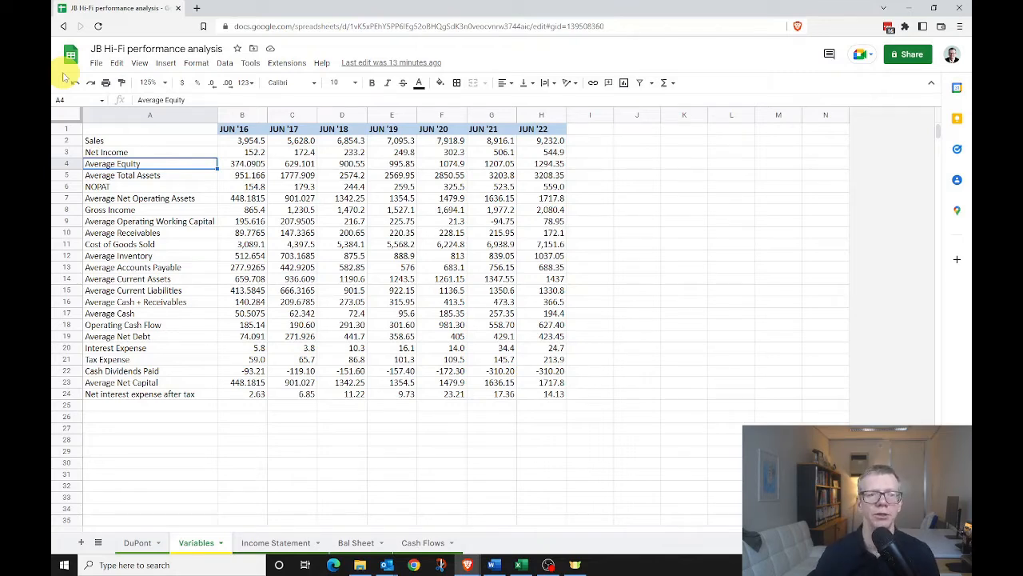
# In DuPont cell C7, calculate 2016 return on equity as =Variables!B3/Variables!B4, formatted as a percentage with one decimal place.
pyautogui.click(142, 544)
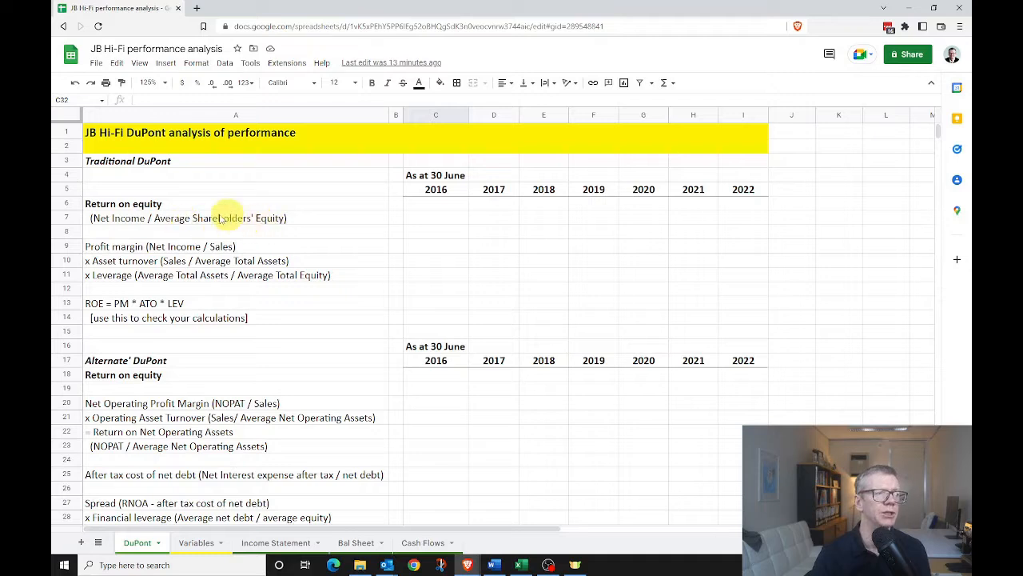
pyautogui.click(448, 217)
pyautogui.write('=')
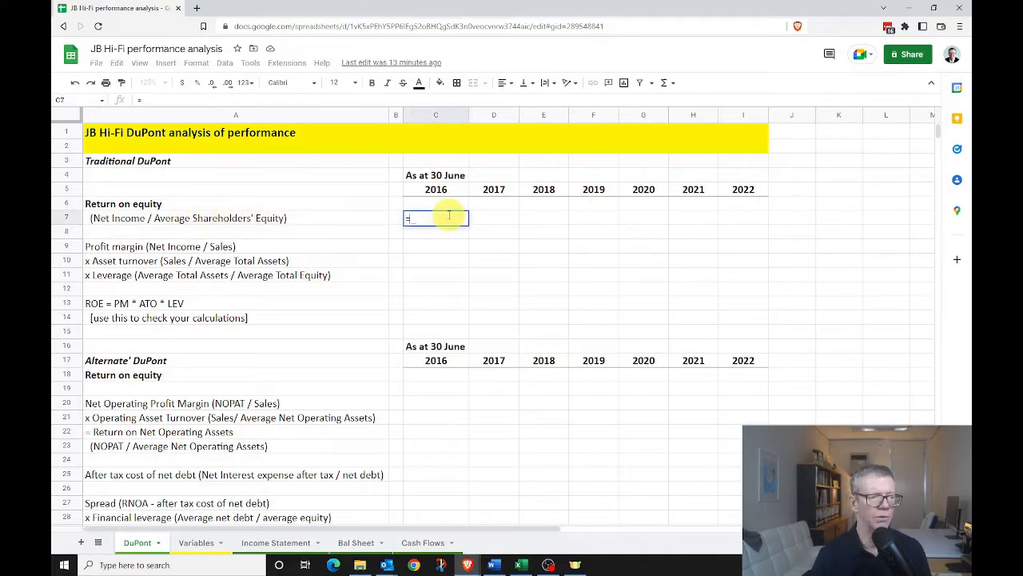
pyautogui.click(199, 542)
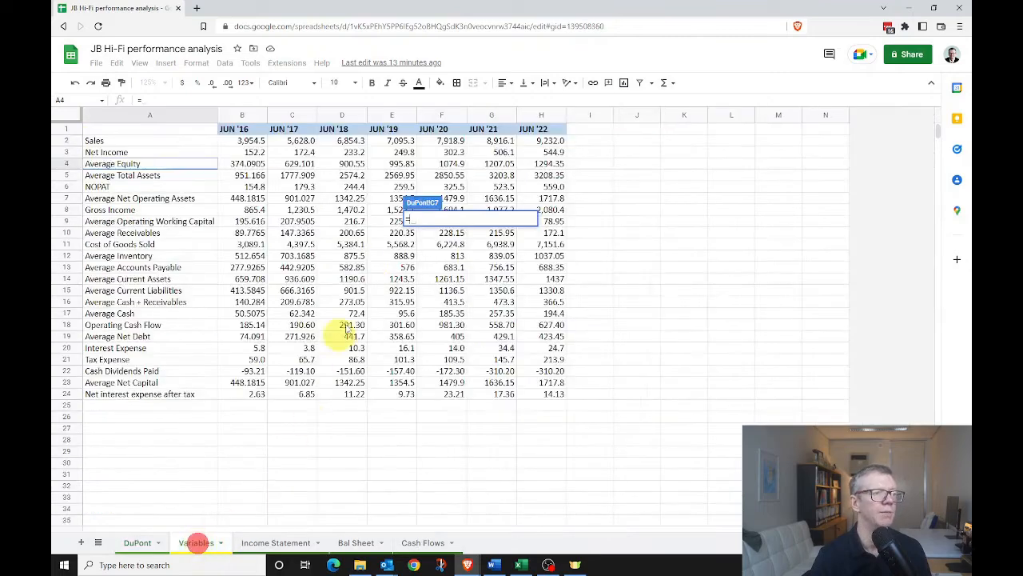
pyautogui.click(248, 152)
pyautogui.write('/')
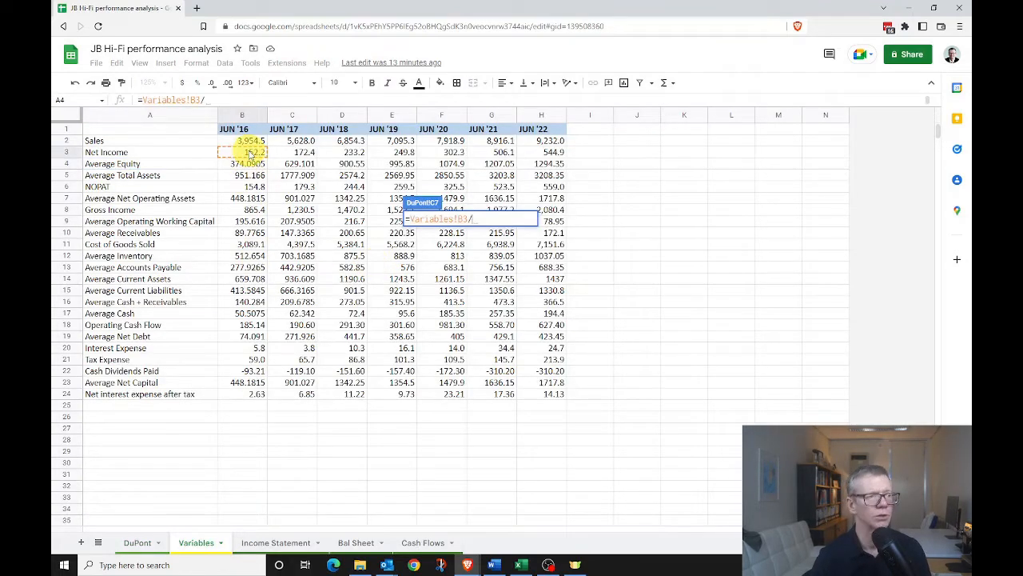
pyautogui.click(238, 163)
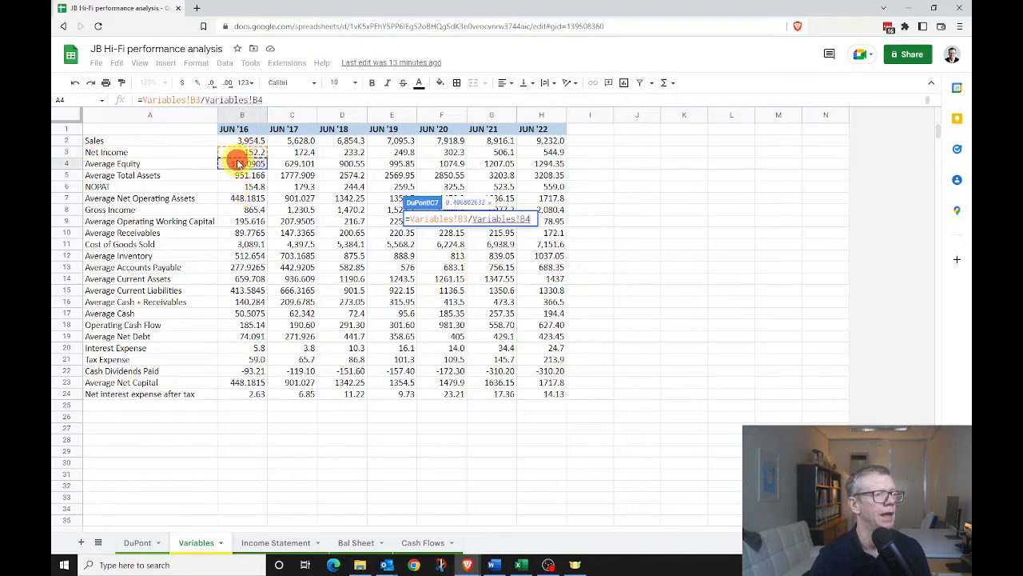
pyautogui.press('Return')
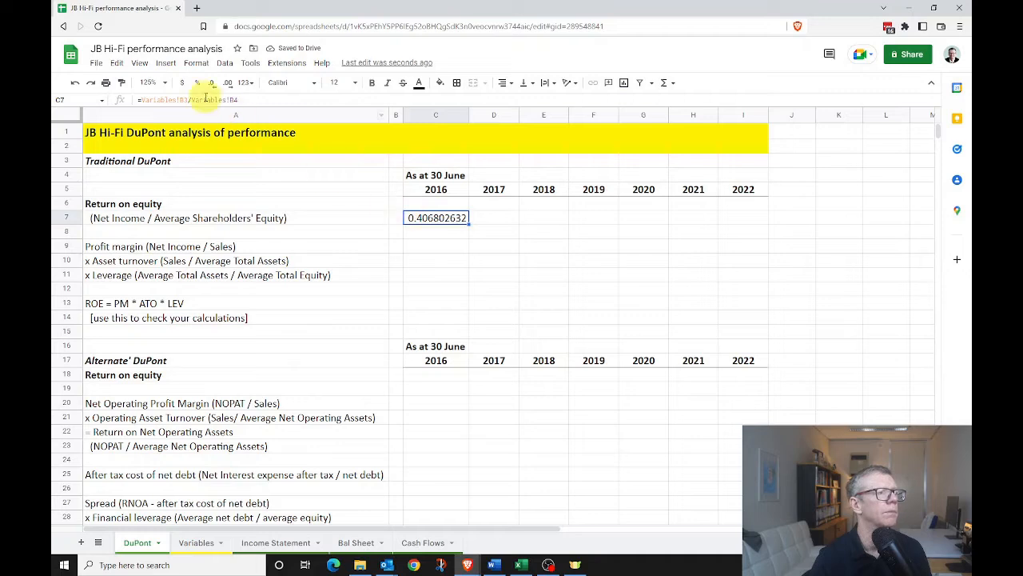
pyautogui.click(197, 84)
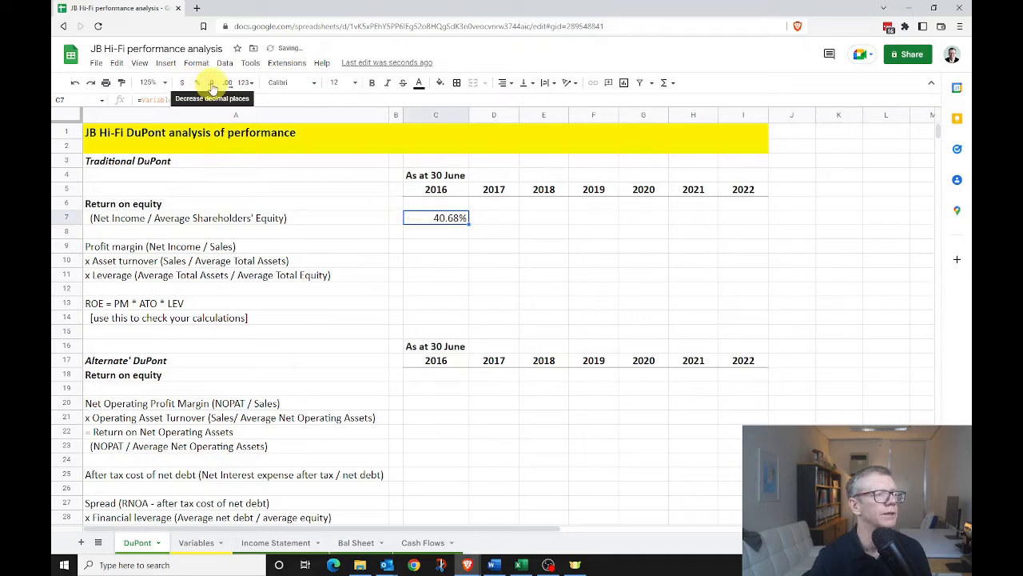
pyautogui.click(211, 83)
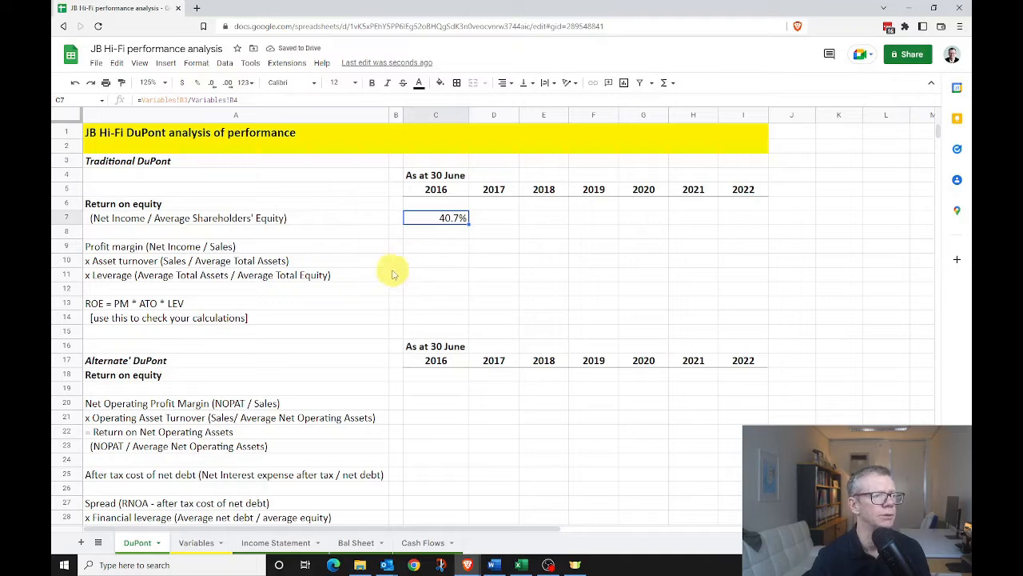
# Calculate the 2016 profit margin in C9 as =Variables!B3/Variables!B2, formatted as a percentage with one decimal place.
pyautogui.click(436, 247)
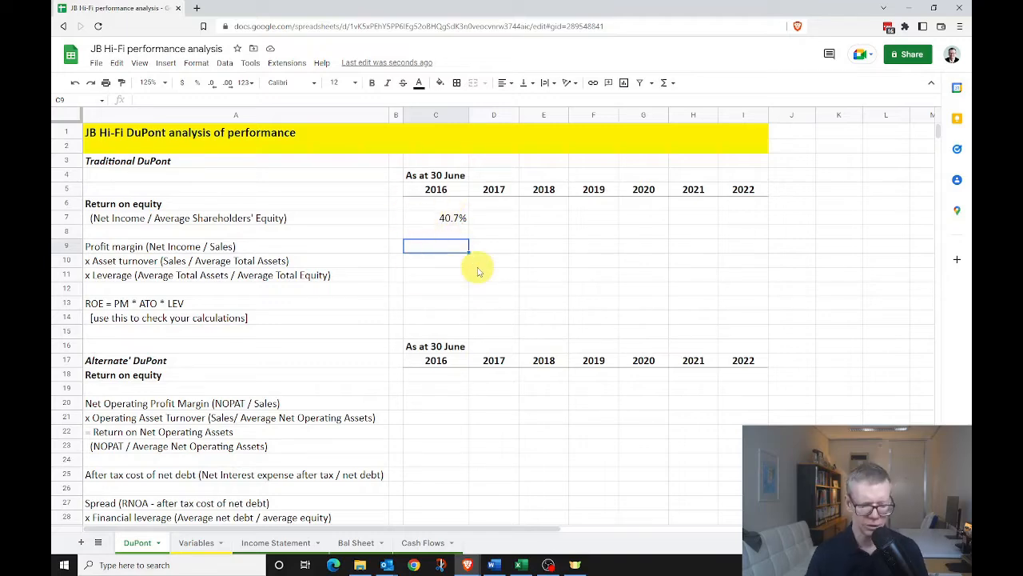
pyautogui.write('=')
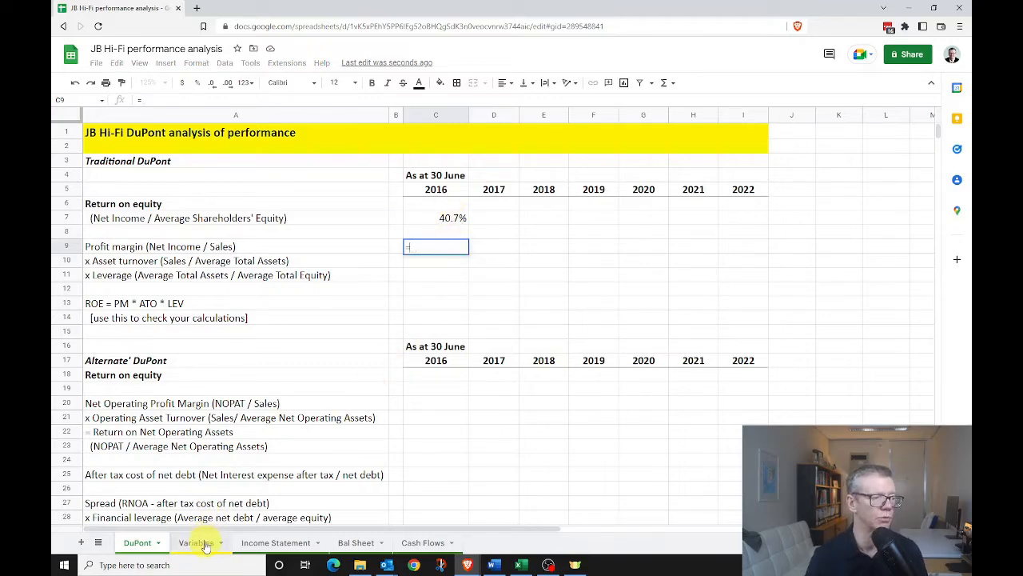
pyautogui.click(206, 544)
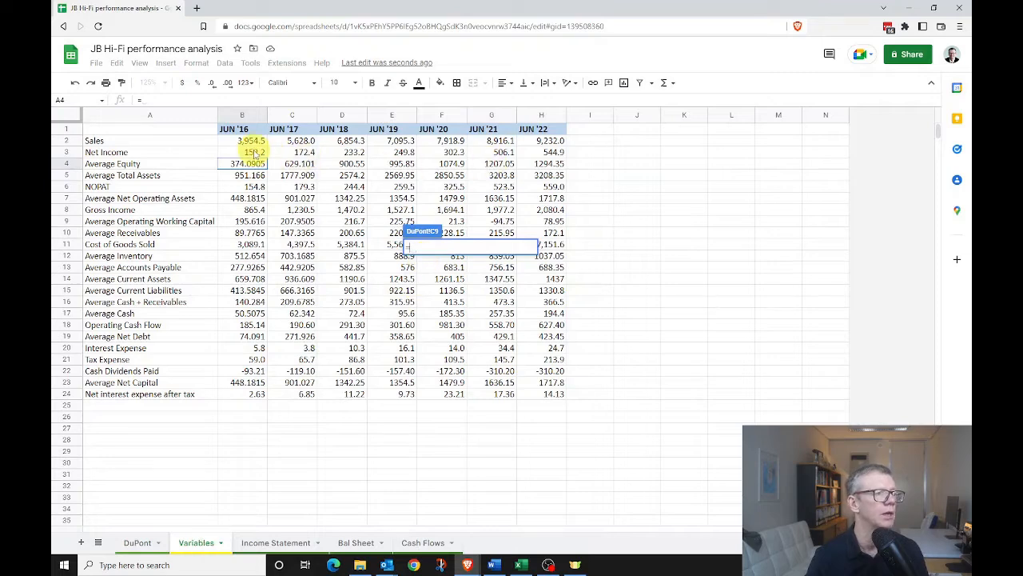
pyautogui.click(254, 153)
pyautogui.write('/')
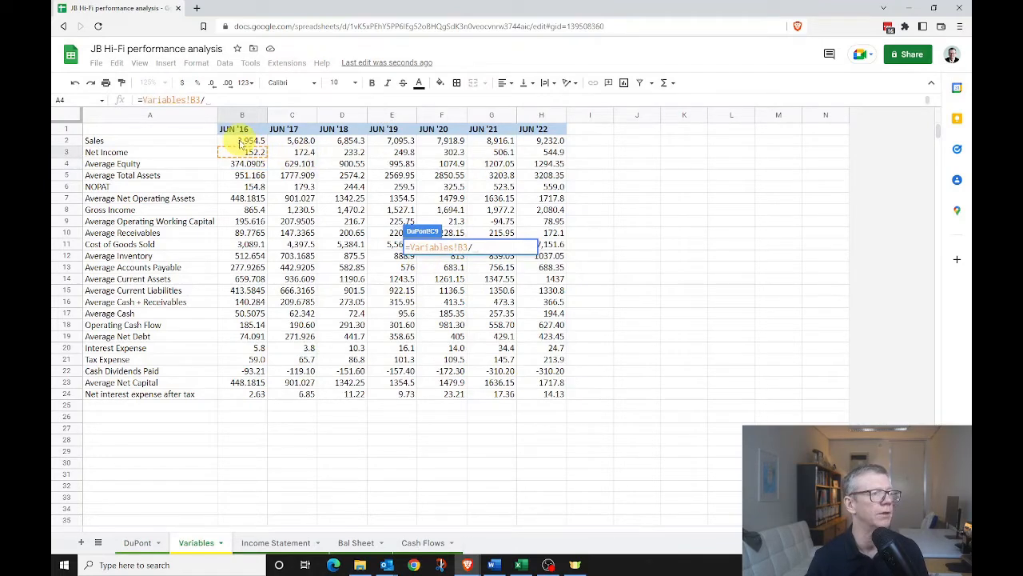
pyautogui.click(242, 141)
pyautogui.press('Return')
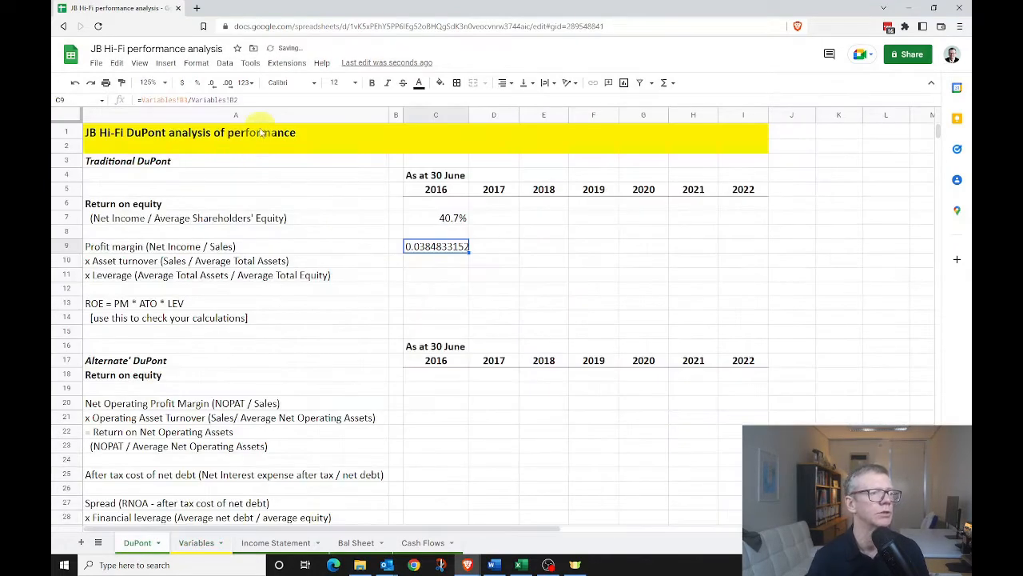
pyautogui.click(197, 83)
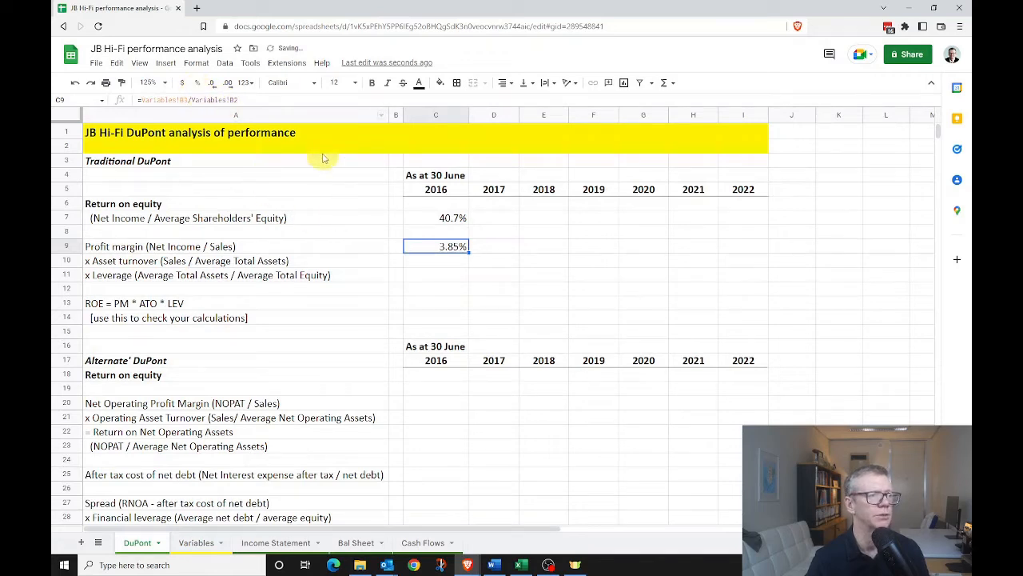
pyautogui.click(212, 82)
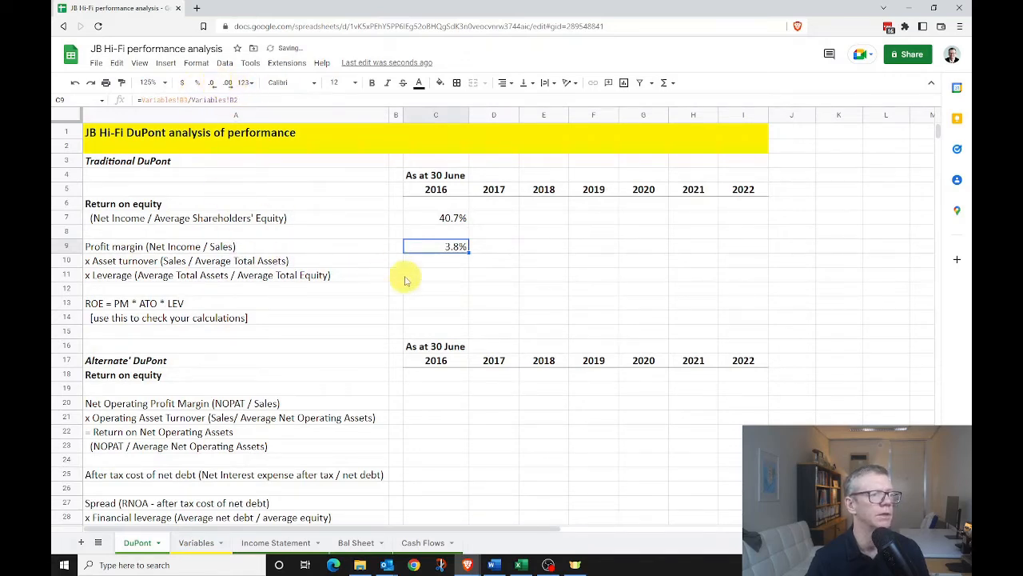
# Calculate the 2016 asset turnover in C10 with the formula =Variables!B2/Variables!B5.
pyautogui.click(438, 260)
pyautogui.write('=')
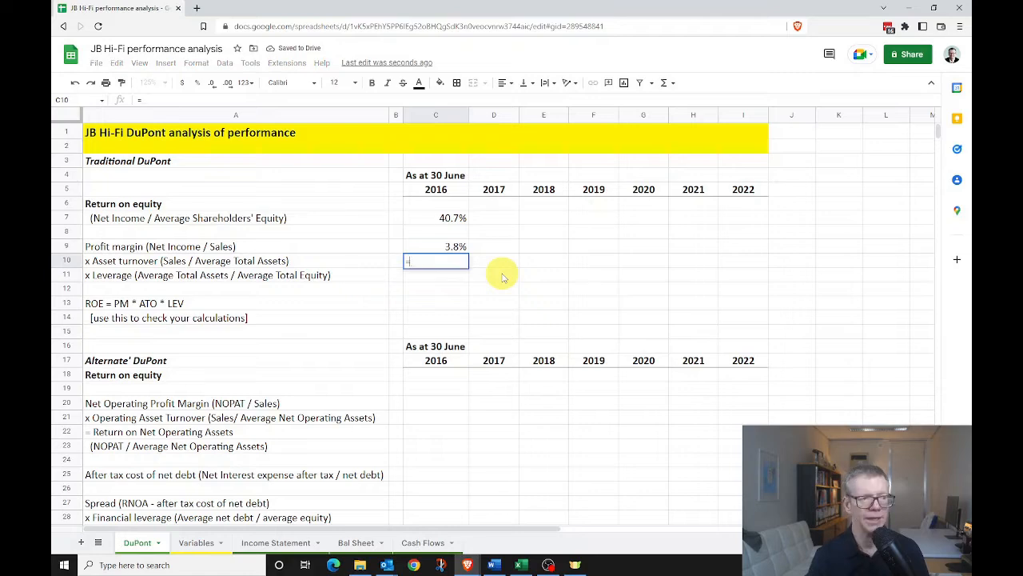
pyautogui.click(196, 542)
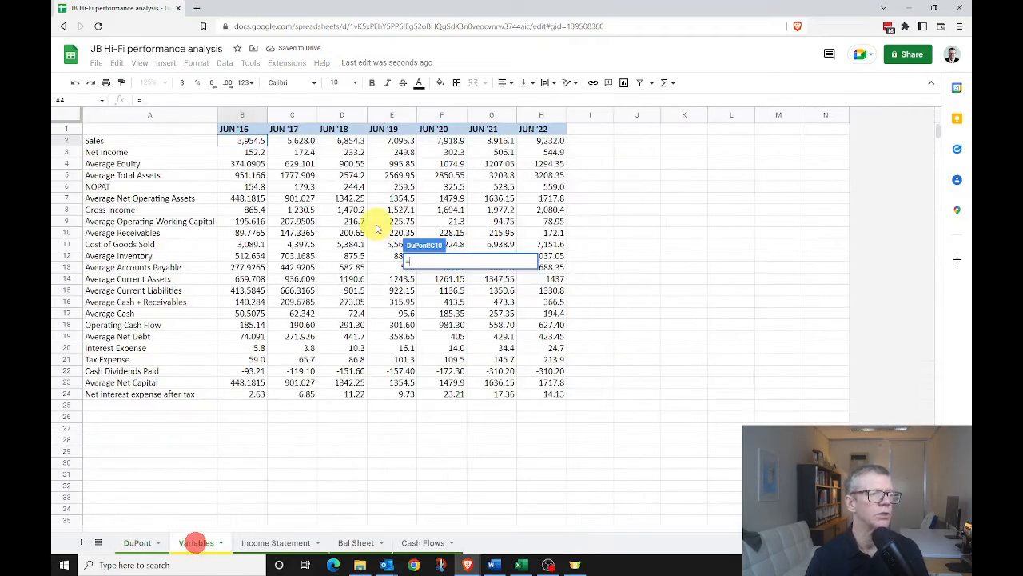
pyautogui.click(248, 142)
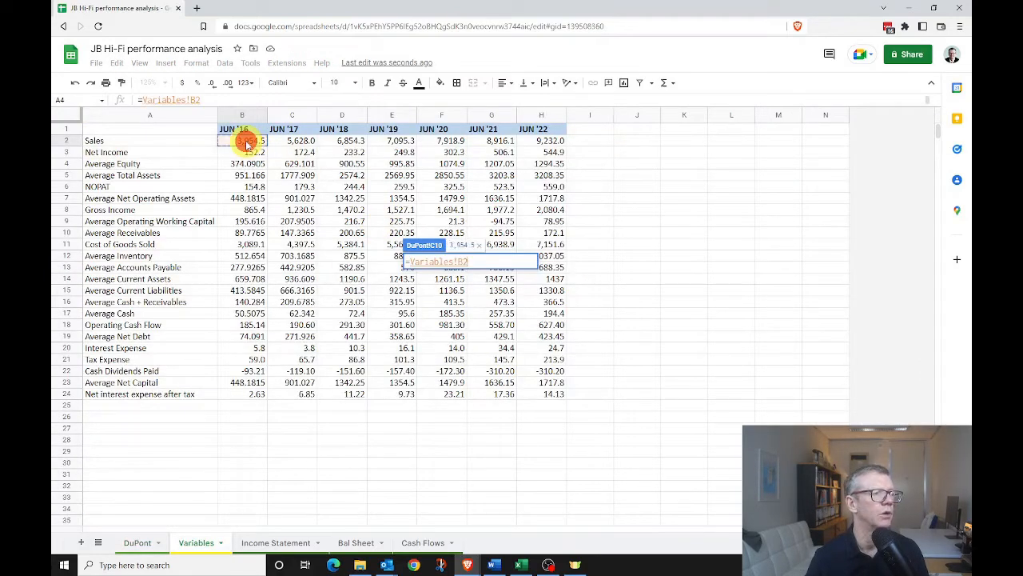
pyautogui.write('/')
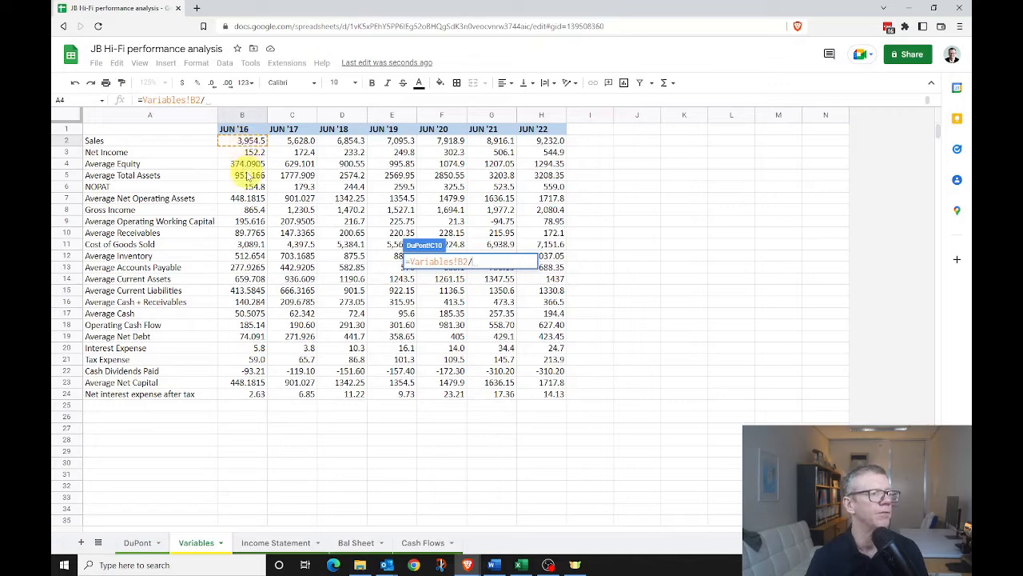
pyautogui.click(248, 176)
pyautogui.press('Return')
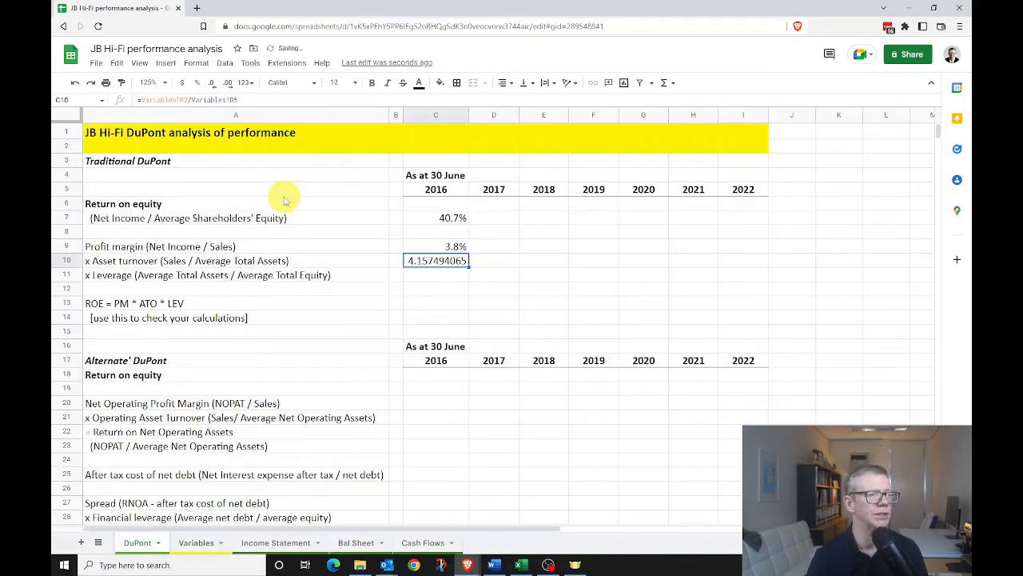
# Reduce the 2016 asset turnover figure in C10 to one decimal place.
pyautogui.click(212, 82)
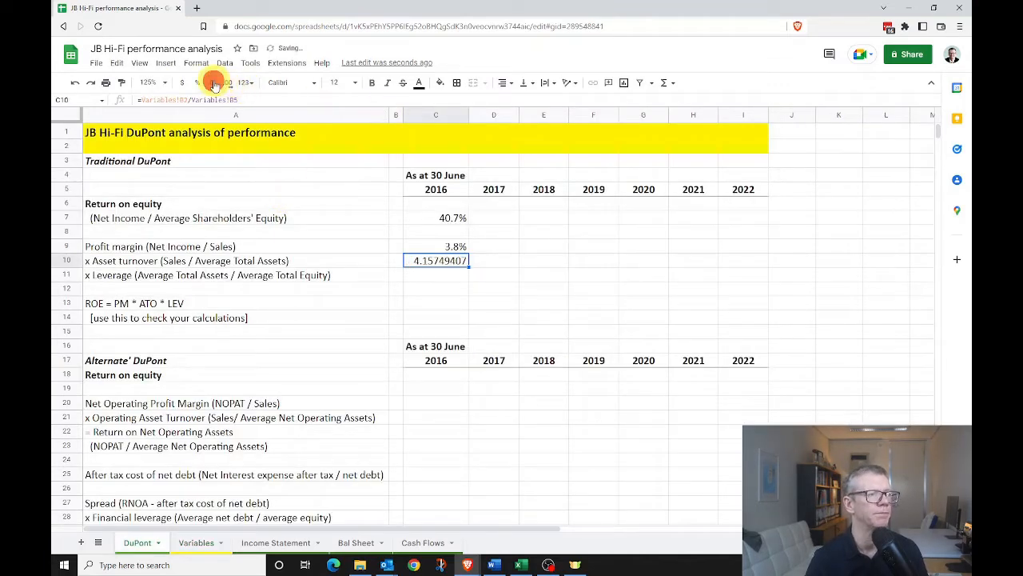
pyautogui.click(215, 83)
pyautogui.click(214, 83)
pyautogui.click(214, 82)
pyautogui.click(214, 82)
pyautogui.click(214, 82)
pyautogui.click(214, 82)
pyautogui.click(214, 83)
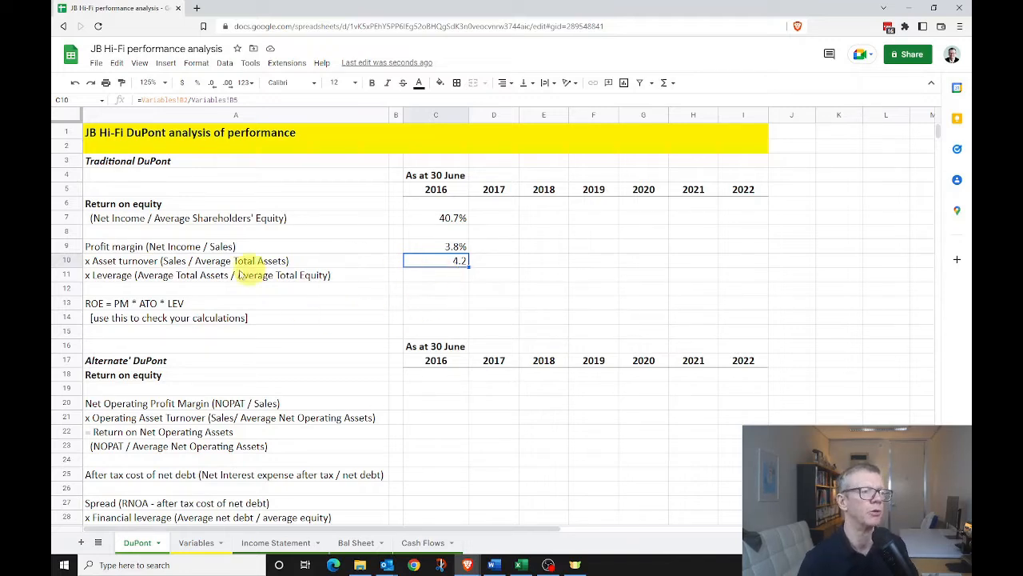
# Calculate the 2016 leverage in C11 with the formula =Variables!B5/Variables!B4.
pyautogui.click(439, 278)
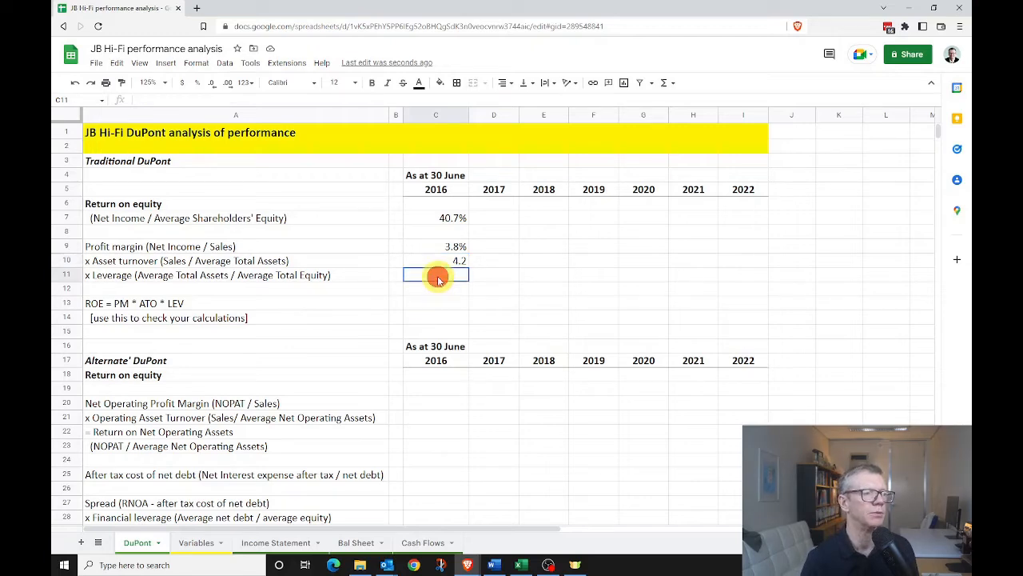
pyautogui.write('=')
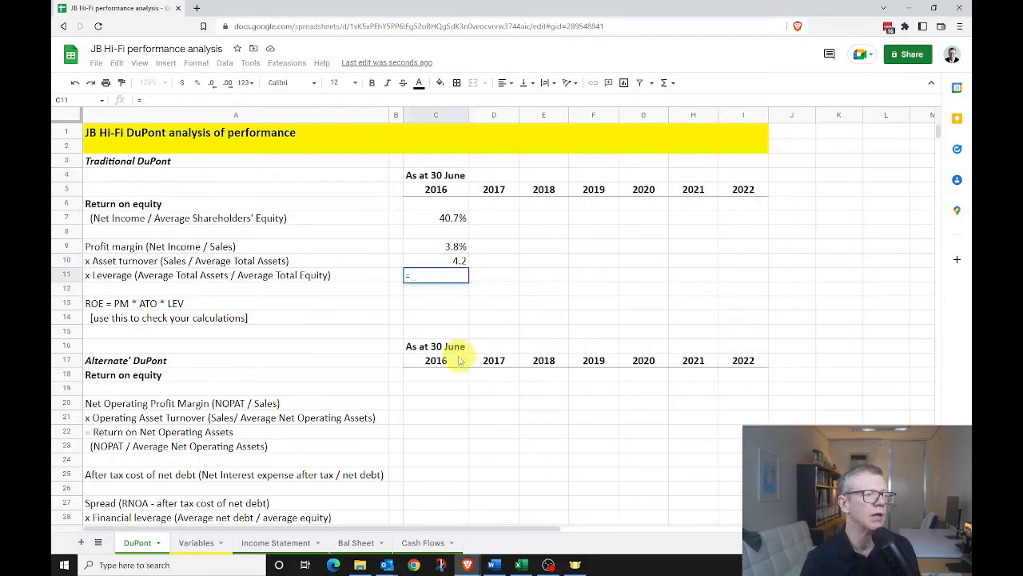
pyautogui.click(195, 542)
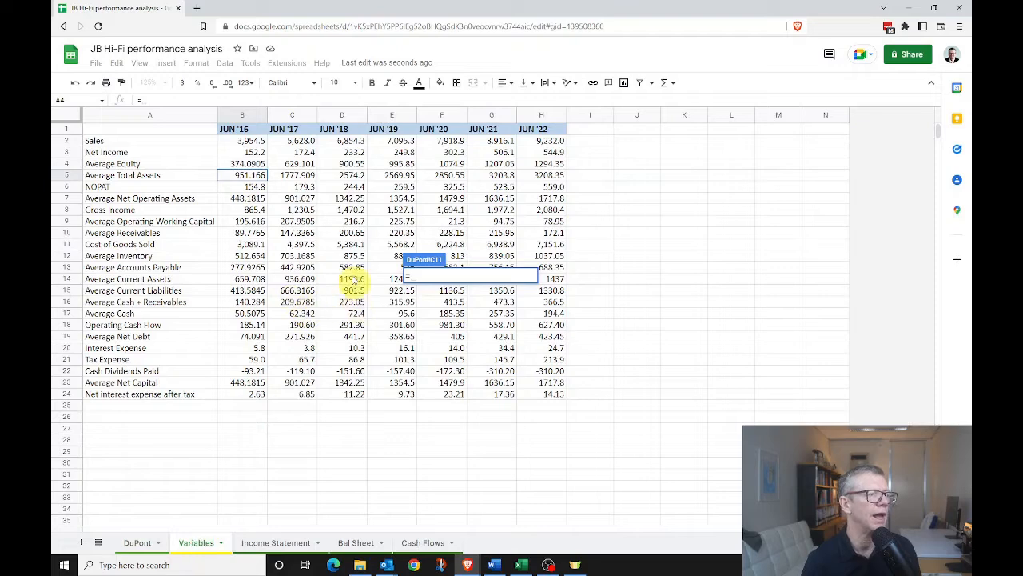
pyautogui.click(244, 176)
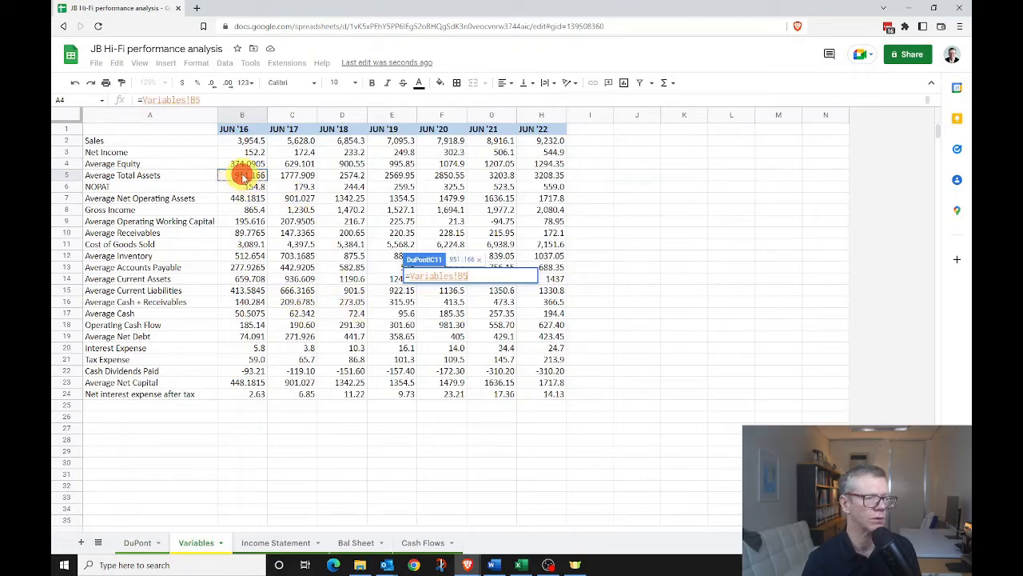
pyautogui.write('/')
pyautogui.click(244, 163)
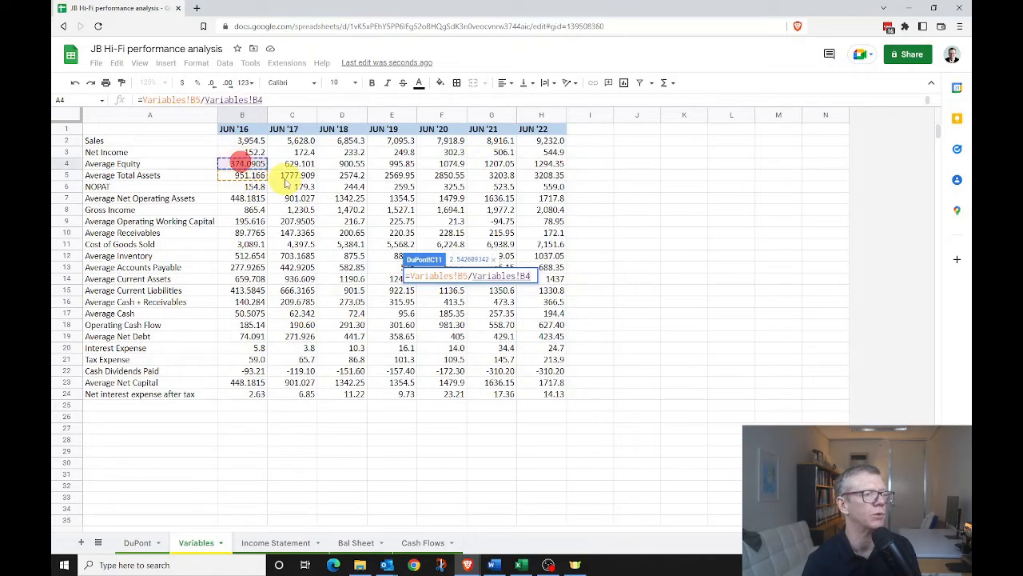
pyautogui.press('Return')
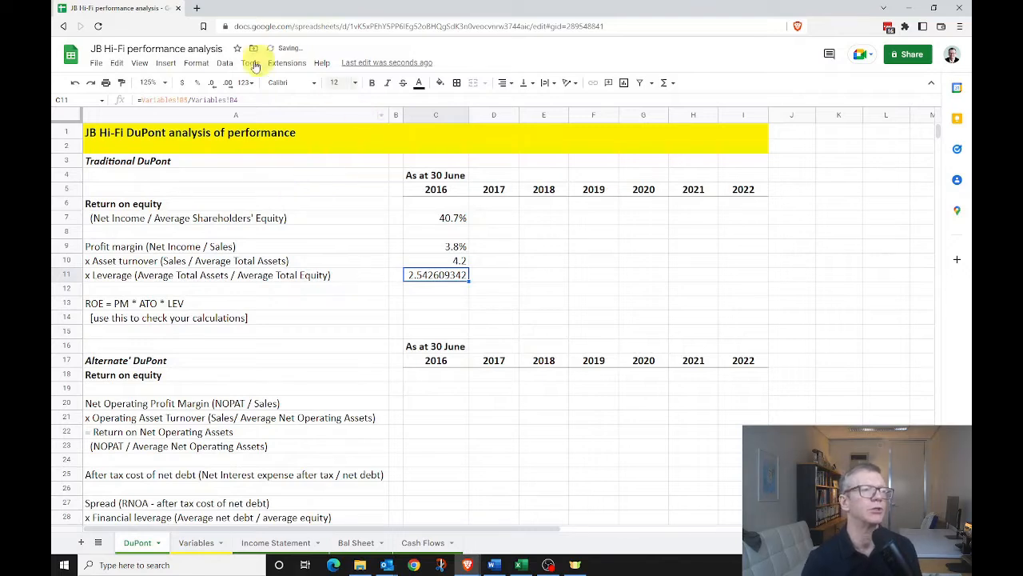
# Reduce the 2016 leverage figure in C11 to one decimal place.
pyautogui.click(212, 83)
pyautogui.click(211, 82)
pyautogui.click(212, 82)
pyautogui.click(212, 83)
pyautogui.click(211, 82)
pyautogui.click(212, 82)
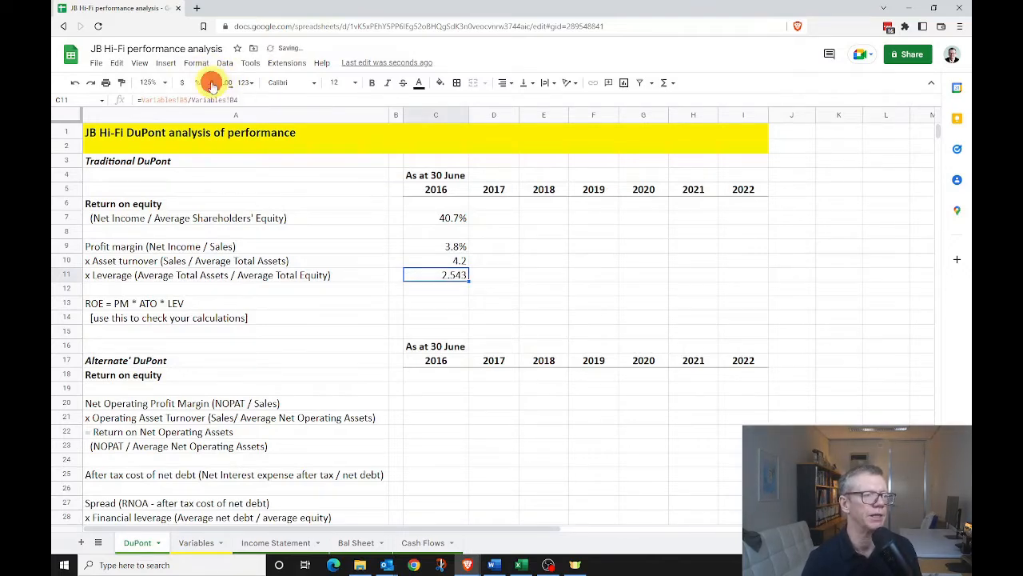
pyautogui.click(212, 82)
pyautogui.click(212, 82)
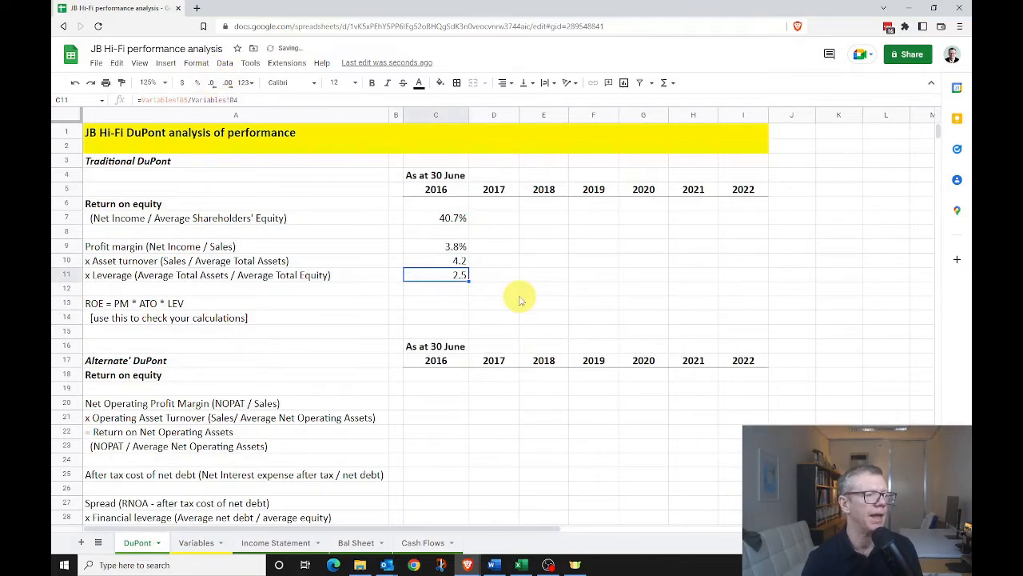
# Add the 2016 ROE check in C13 as =C9*C10*C11, formatted as a percentage with one decimal place.
pyautogui.click(446, 302)
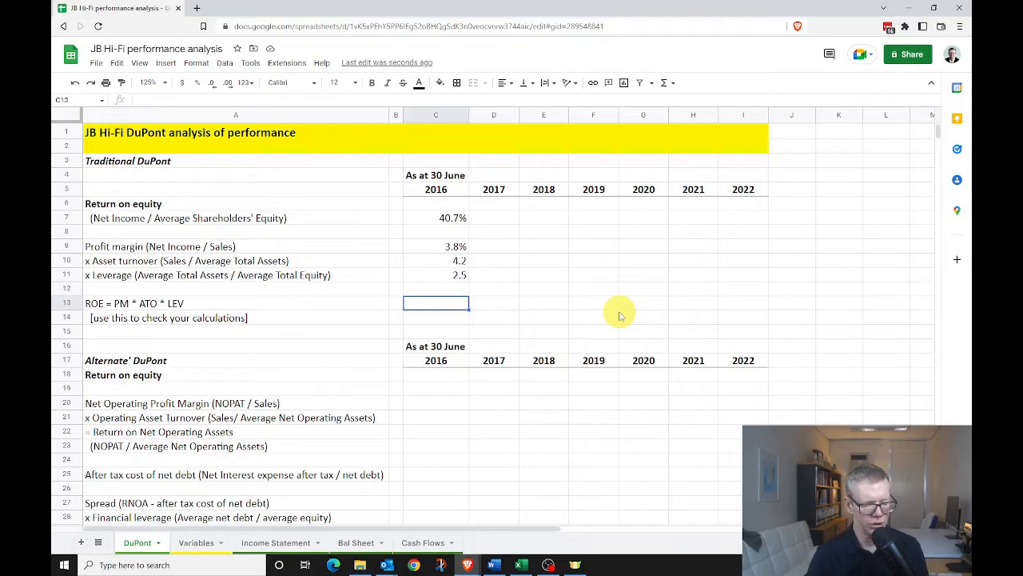
pyautogui.write('=')
pyautogui.press('Up')
pyautogui.press('Up')
pyautogui.press('Up')
pyautogui.press('Up')
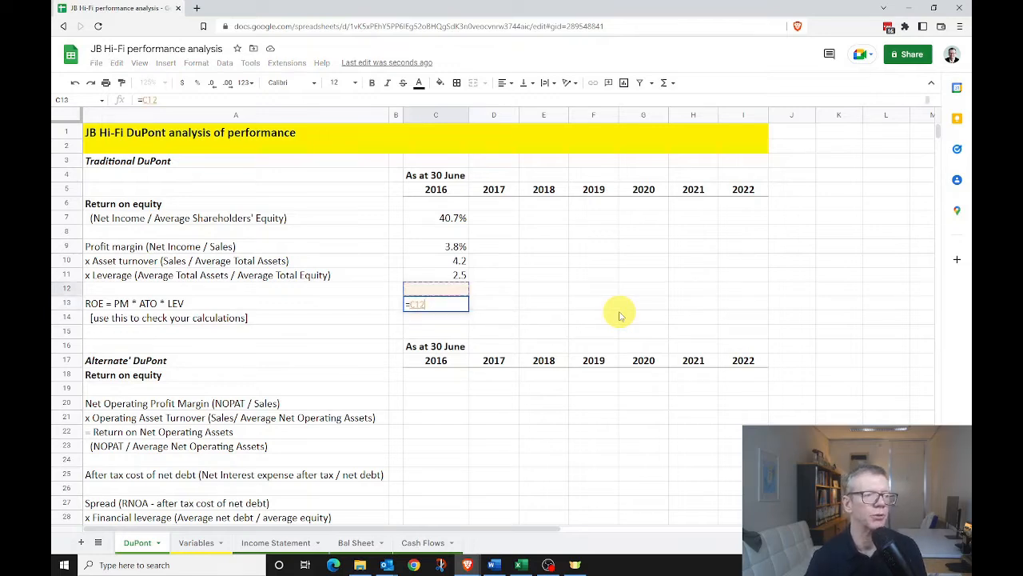
pyautogui.write('*')
pyautogui.press('Down')
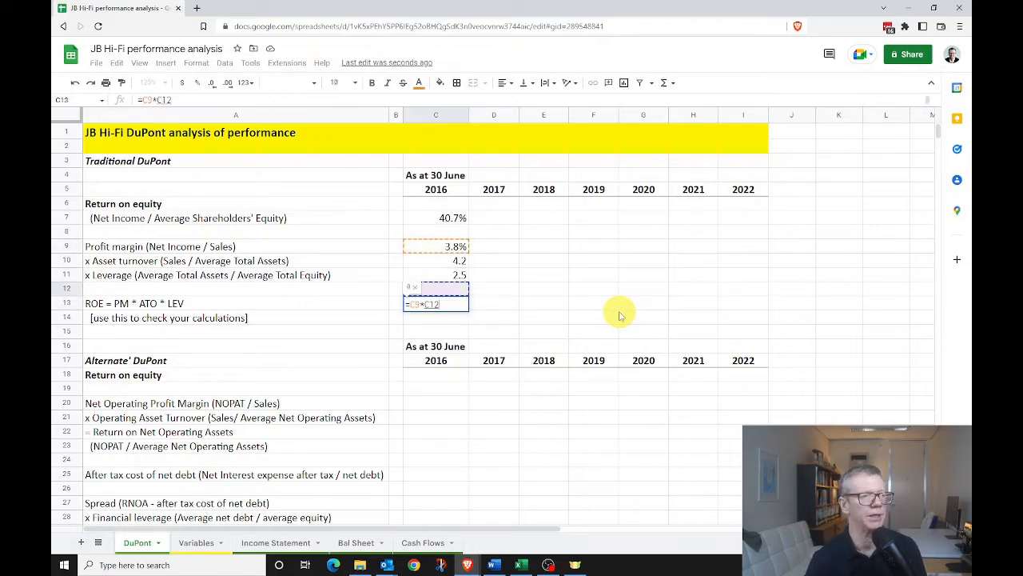
pyautogui.write('*')
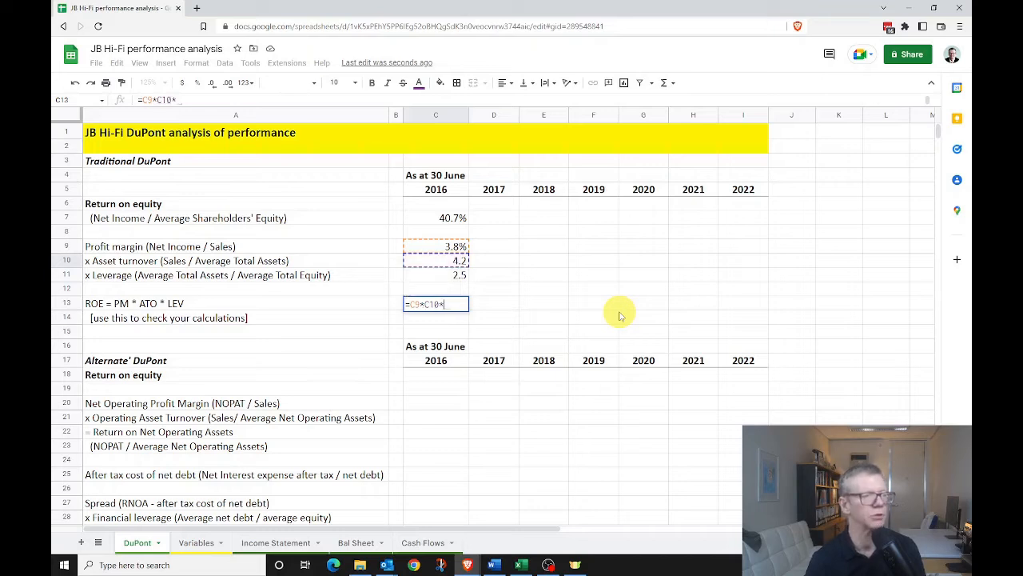
pyautogui.press('Down')
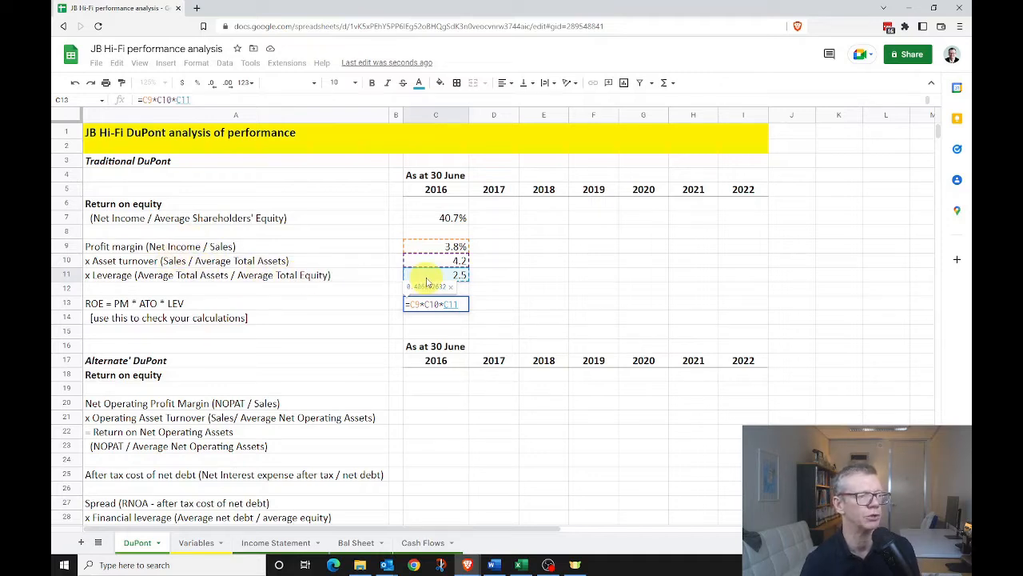
pyautogui.press('Return')
pyautogui.press('Up')
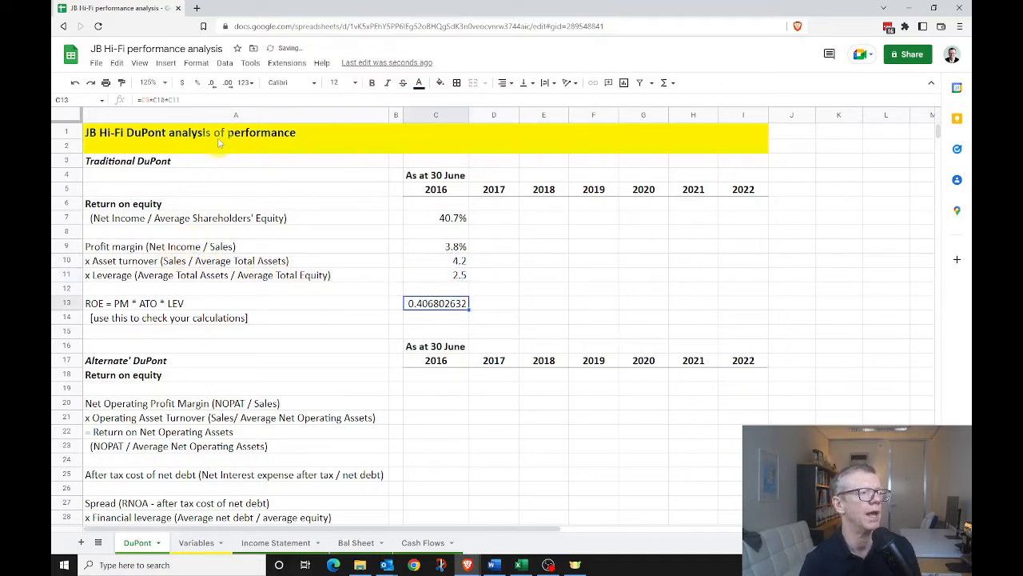
pyautogui.click(198, 83)
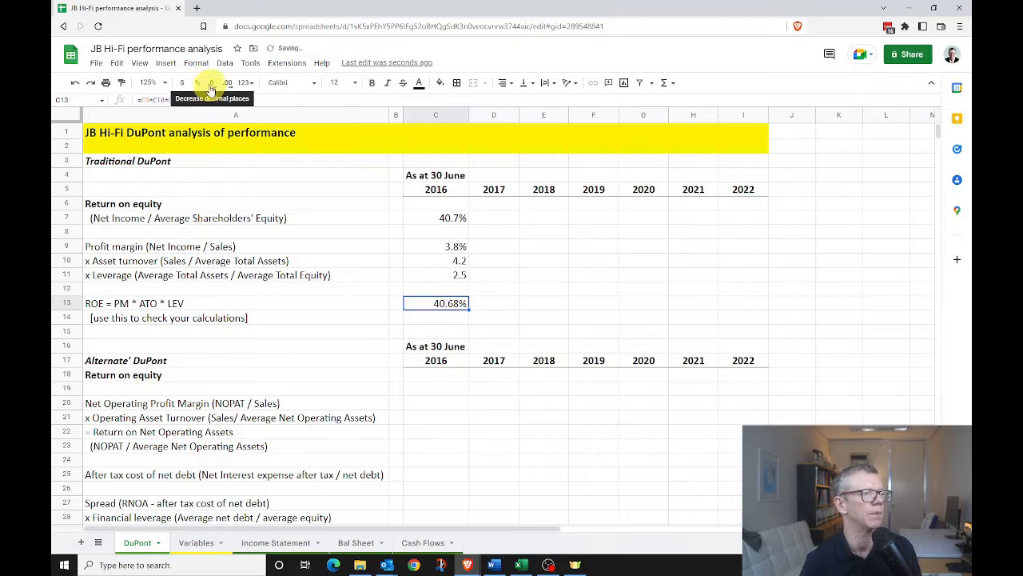
pyautogui.click(211, 83)
# Centre the 2016 figures in C7:C13 and fill their formulas across to the 2022 column, through I13.
pyautogui.moveTo(441, 219); pyautogui.dragTo(445, 303)
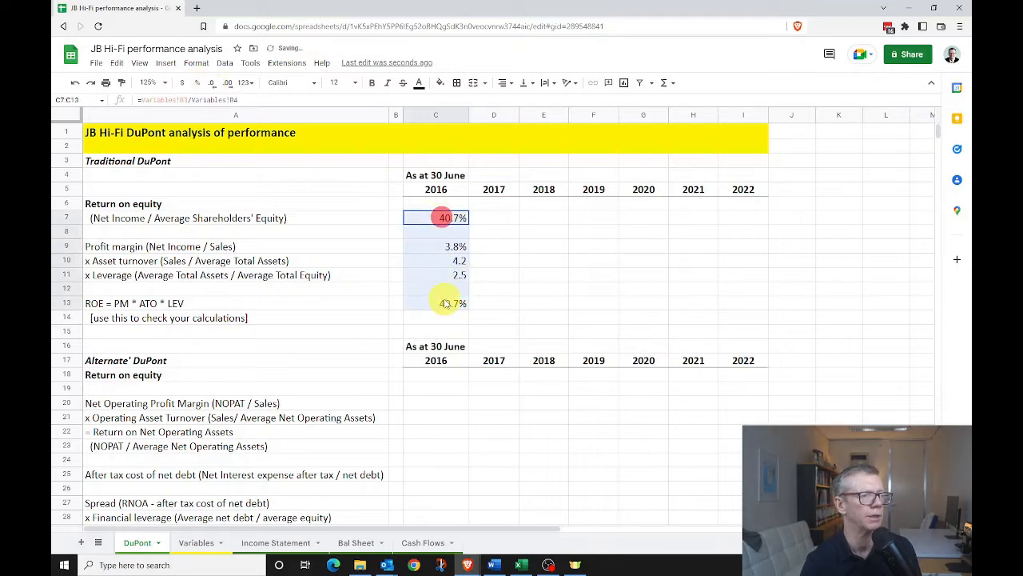
pyautogui.click(505, 88)
pyautogui.click(516, 100)
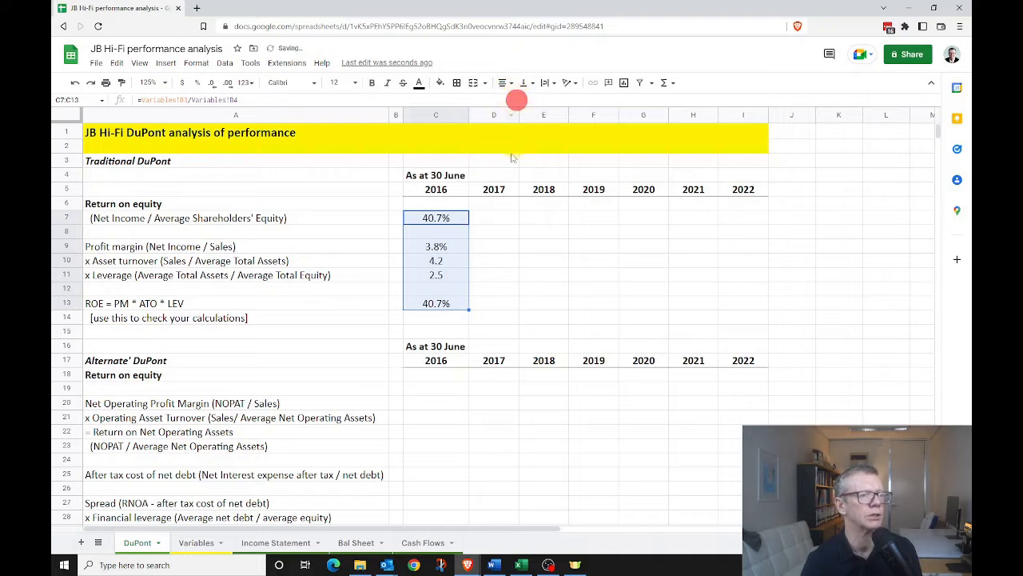
pyautogui.click(437, 220)
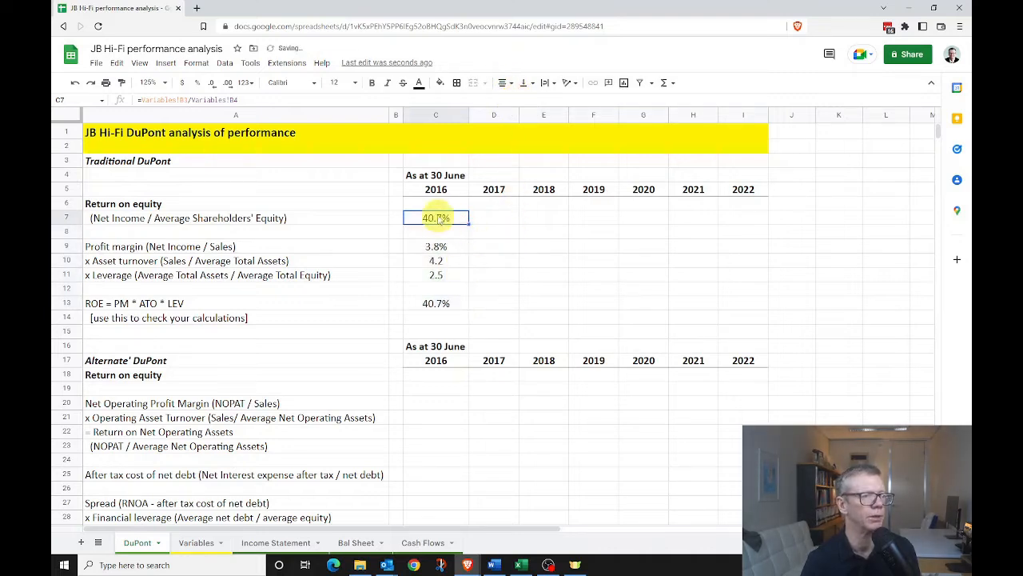
pyautogui.moveTo(438, 220); pyautogui.dragTo(760, 311)
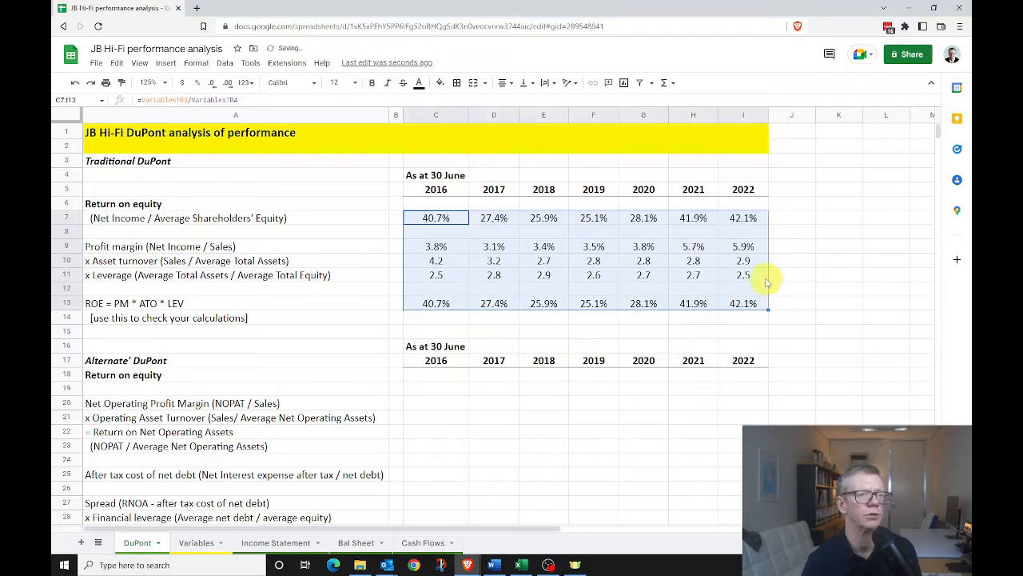
# Make the return on equity figures for 2016 to 2022 in C7:I7 bold.
pyautogui.click(424, 223)
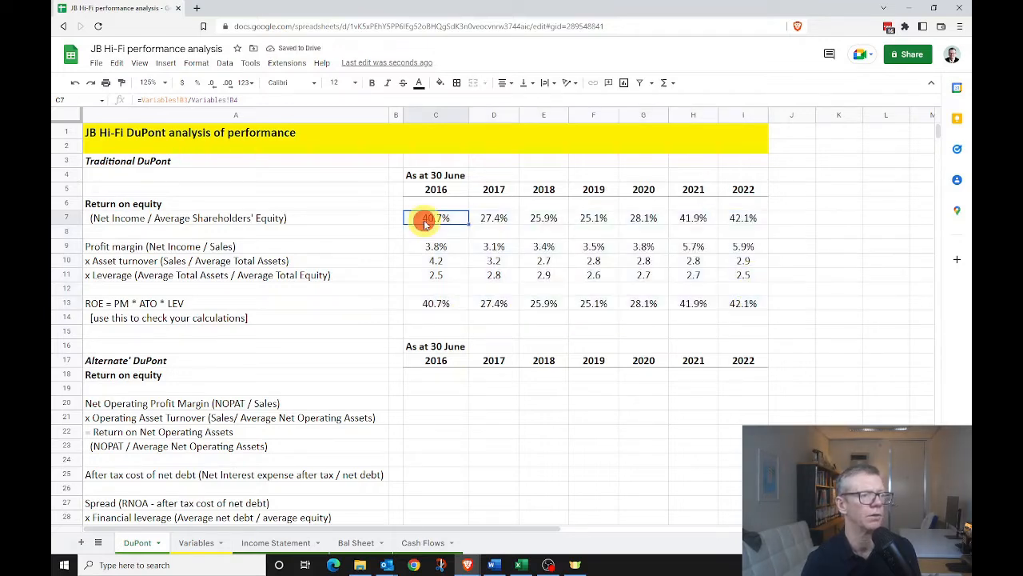
pyautogui.hotkey('shift', 'Right')
pyautogui.hotkey('shift', 'Right')
pyautogui.hotkey('shift', 'Right')
pyautogui.hotkey('shift', 'Right')
pyautogui.hotkey('shift', 'Right')
pyautogui.hotkey('shift', 'Right')
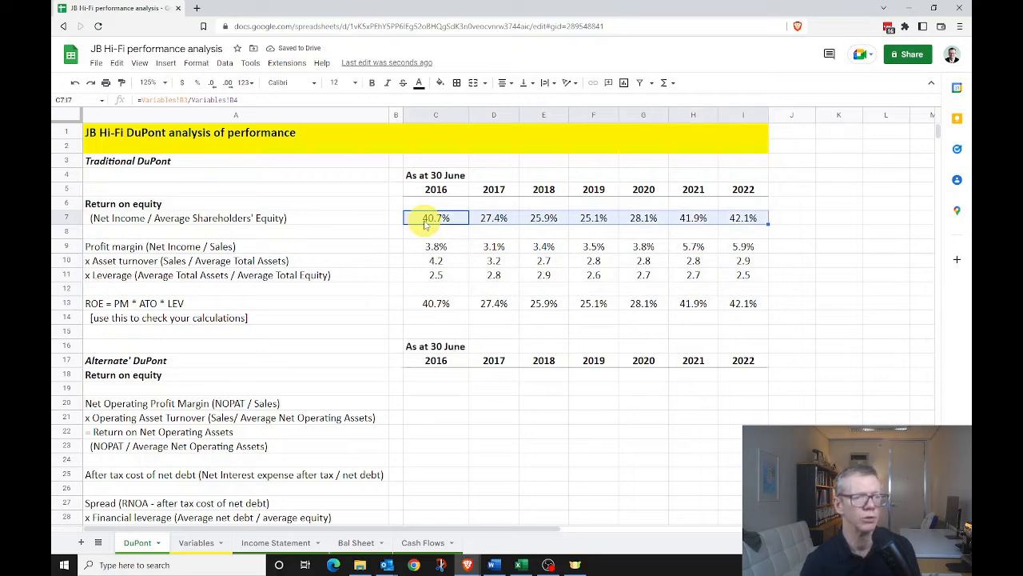
pyautogui.hotkey('ctrl', 'b')
pyautogui.click(425, 223)
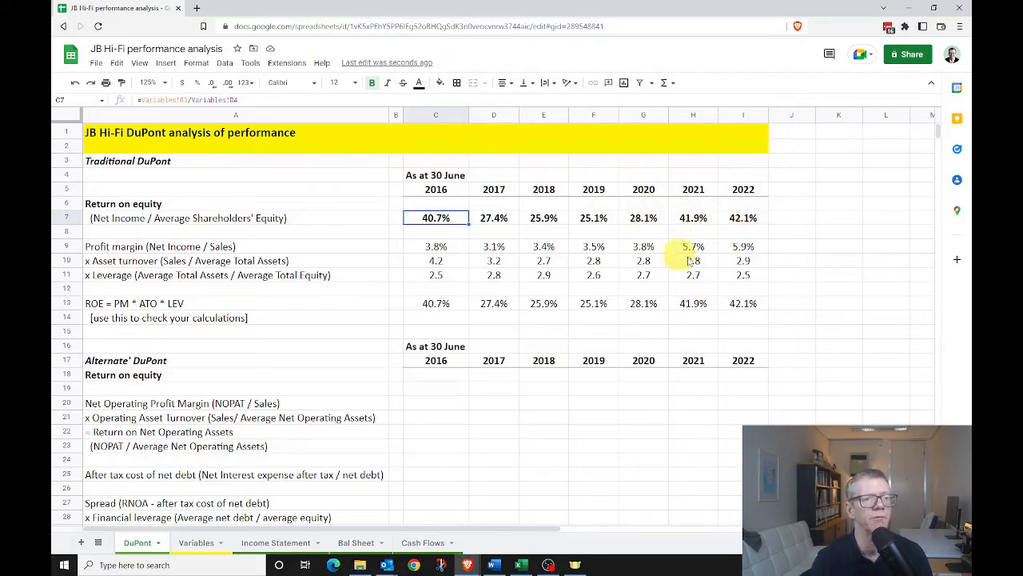
pyautogui.moveTo(644, 246); pyautogui.dragTo(692, 250)
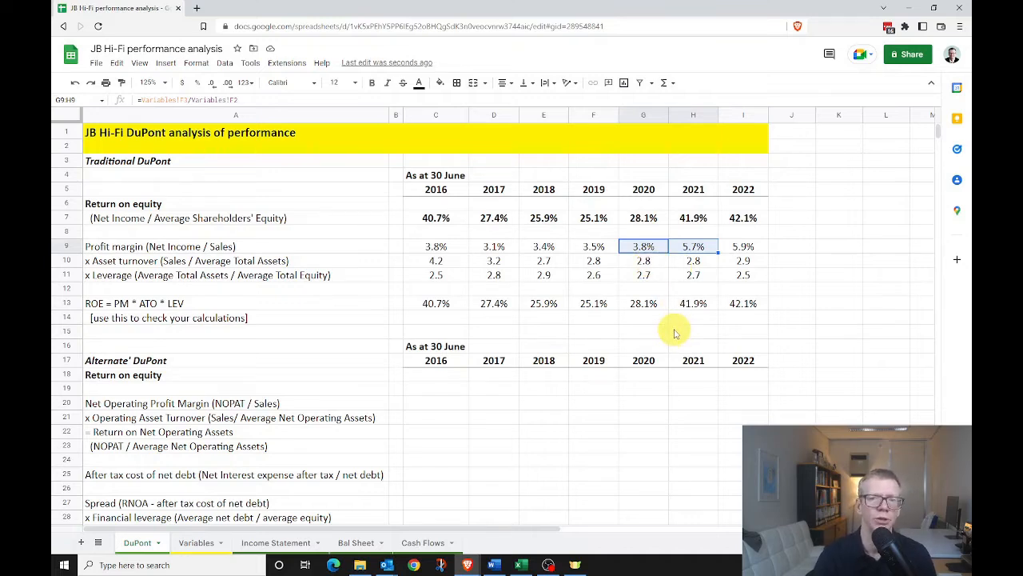
pyautogui.scroll(-1, 674, 334)
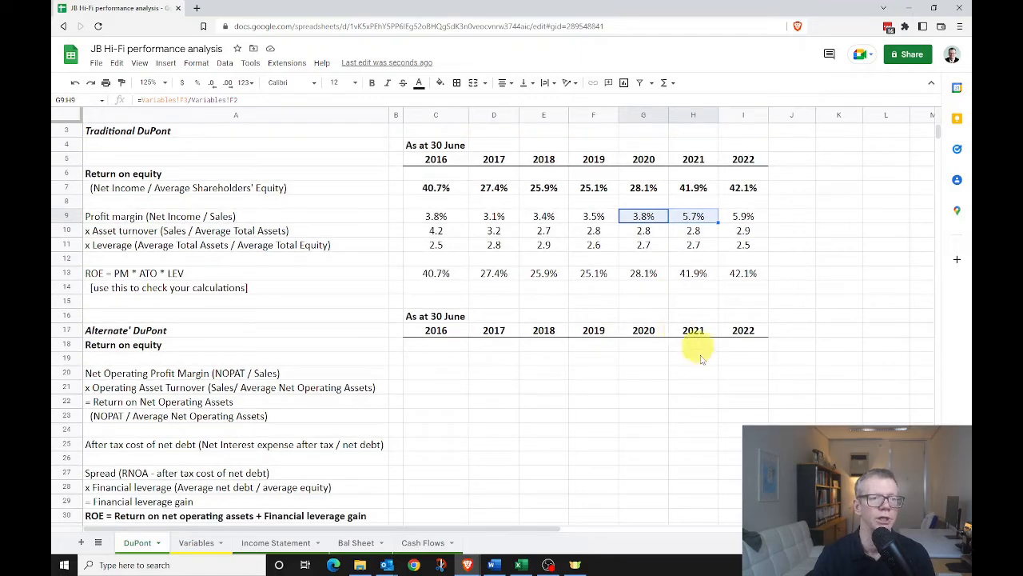
pyautogui.click(505, 273)
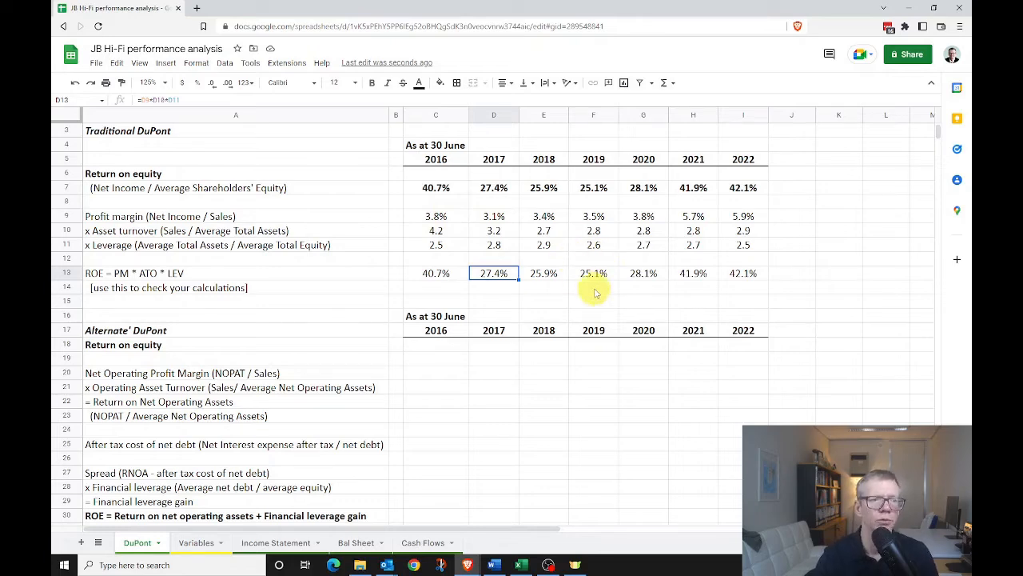
# Calculate the 2016 net operating profit margin in C20 as =Variables!B6/Variables!B2, formatted as a percentage with one decimal place.
pyautogui.scroll(-1, 615, 330)
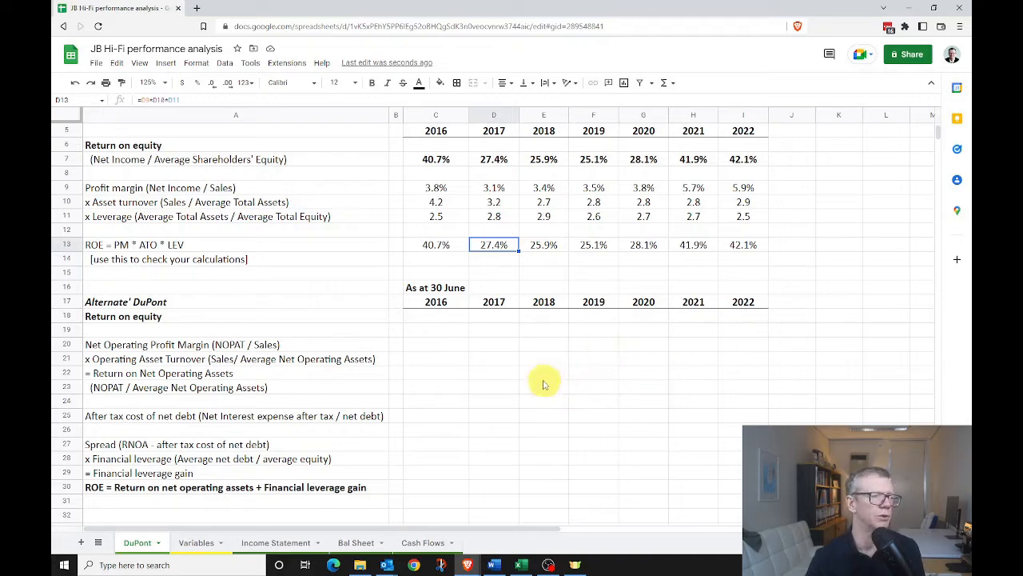
pyautogui.click(432, 346)
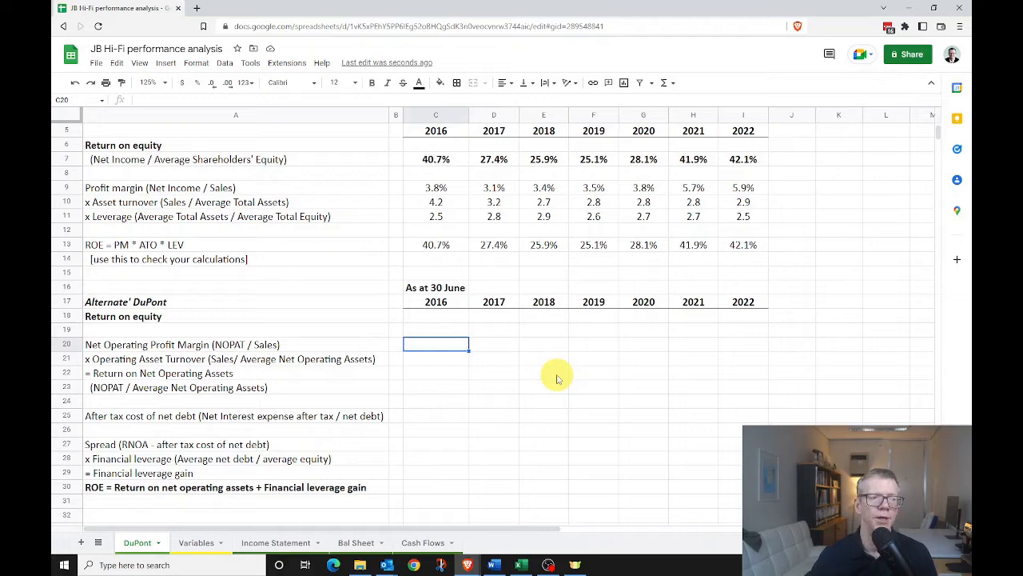
pyautogui.write('=')
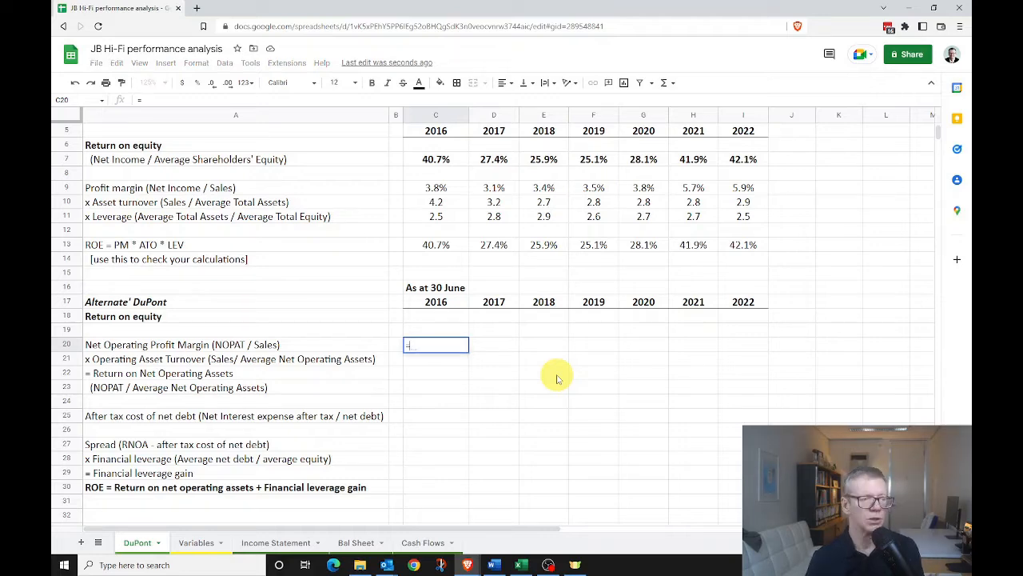
pyautogui.click(196, 542)
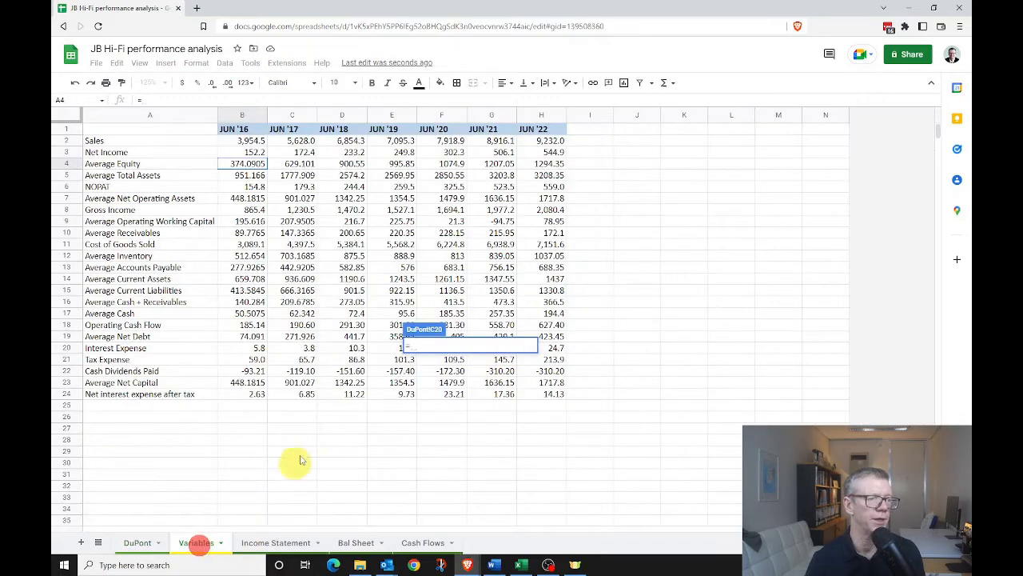
pyautogui.click(242, 186)
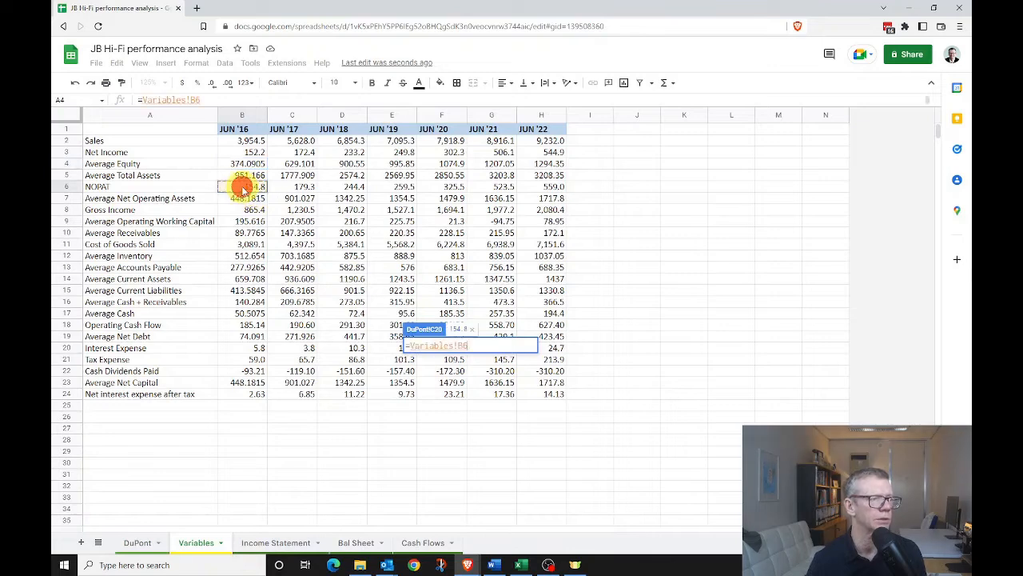
pyautogui.write('/')
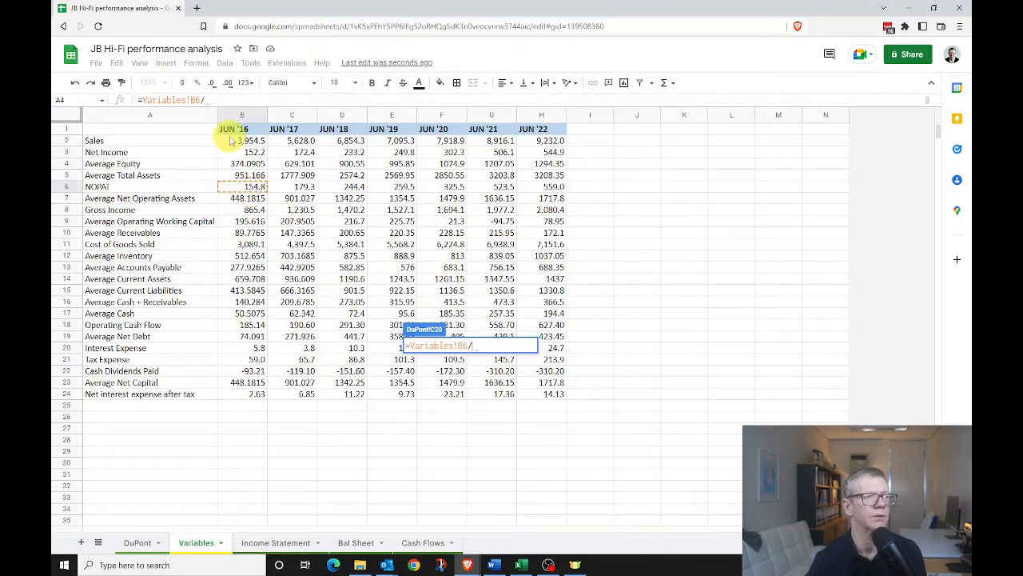
pyautogui.click(240, 141)
pyautogui.press('Return')
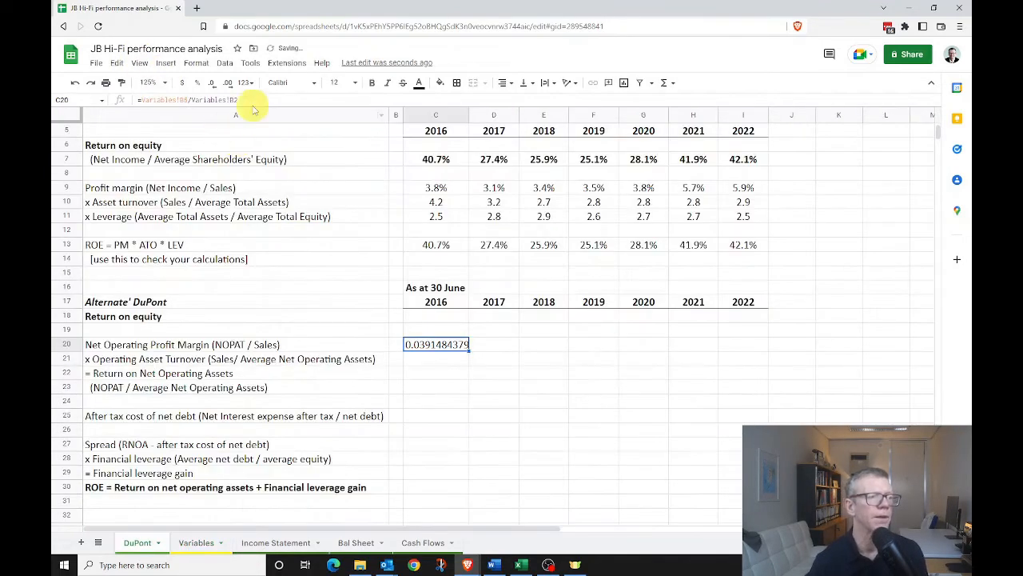
pyautogui.click(197, 83)
pyautogui.click(211, 84)
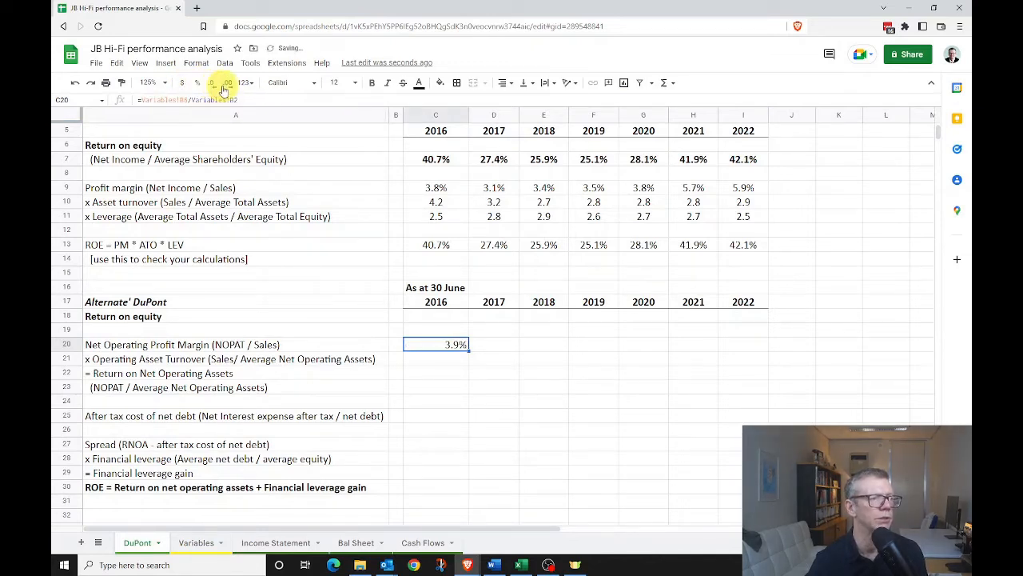
# Calculate the 2016 operating asset turnover in C21 as =Variables!B2/Variables!B7.
pyautogui.click(436, 359)
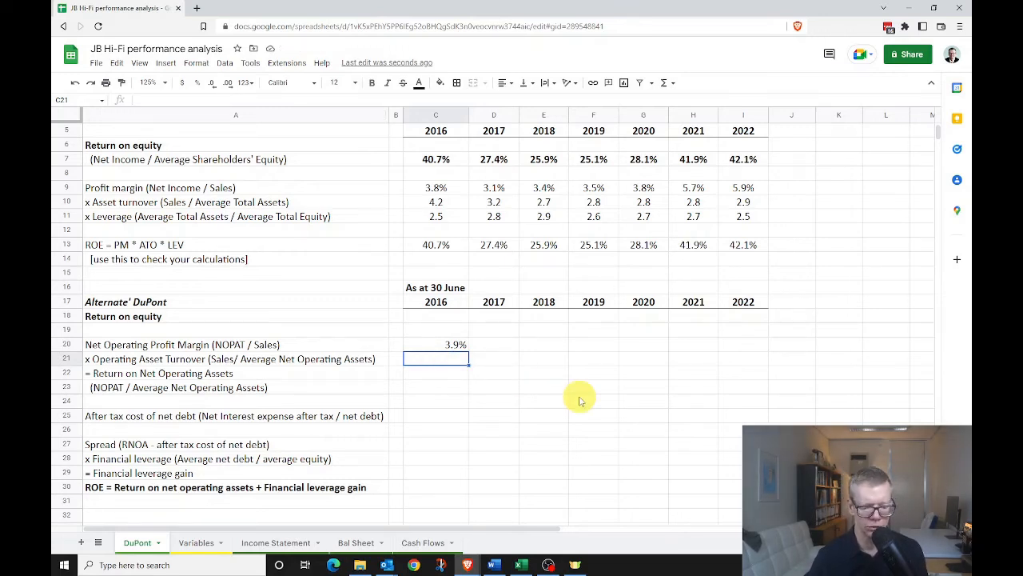
pyautogui.write('=')
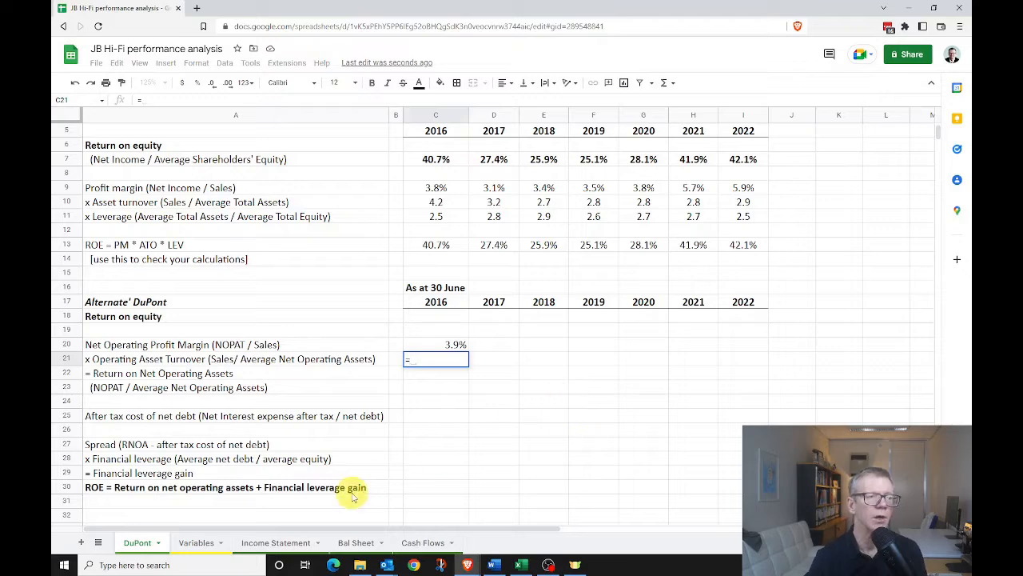
pyautogui.click(196, 543)
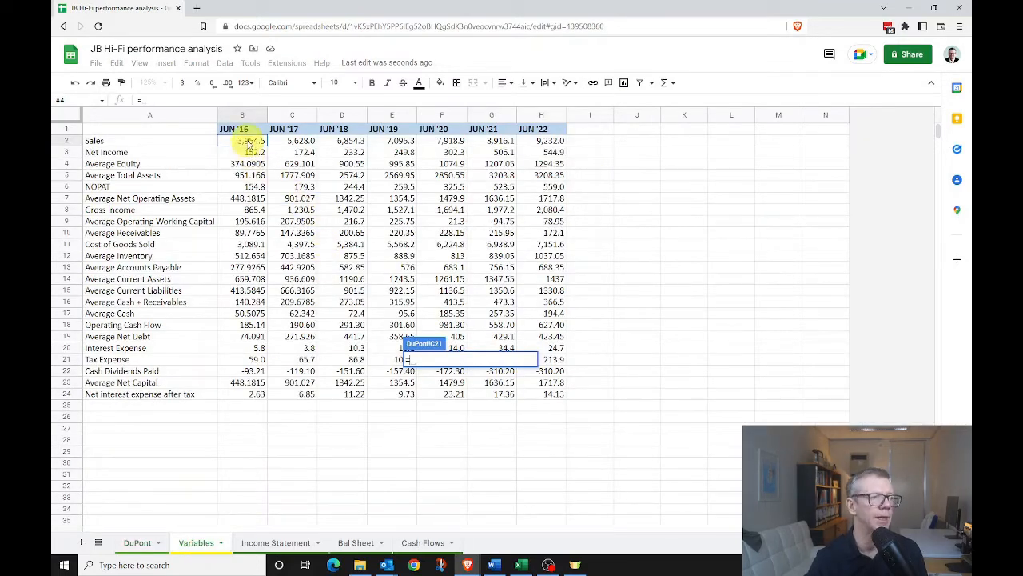
pyautogui.click(248, 142)
pyautogui.write('/')
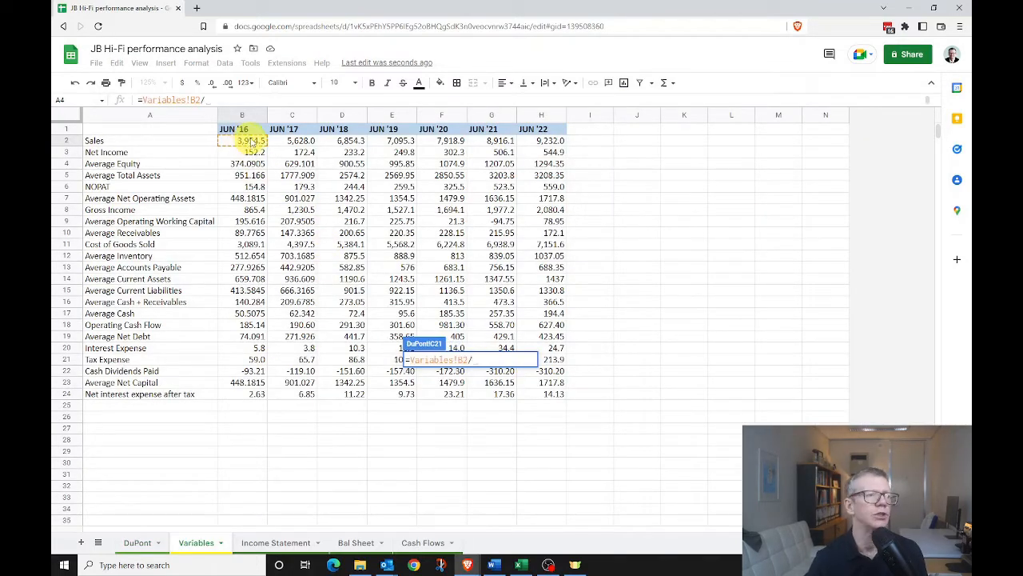
pyautogui.click(249, 199)
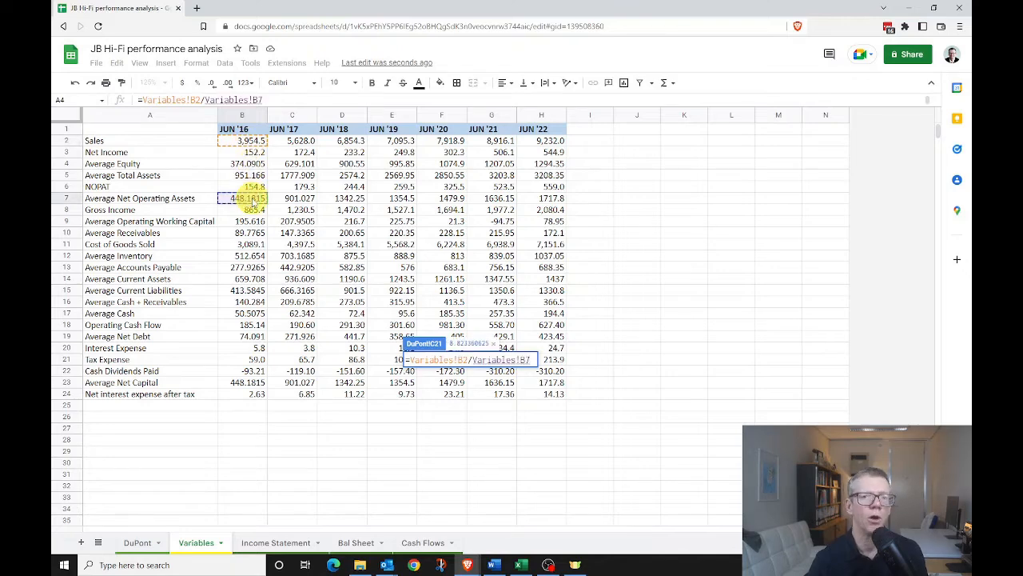
pyautogui.press('Return')
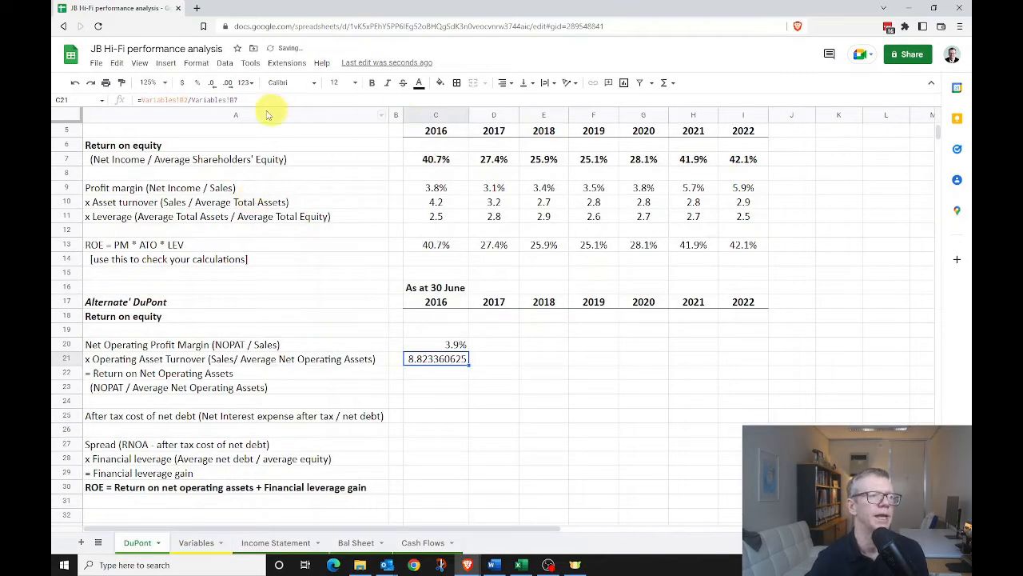
# Reduce the 2016 operating asset turnover in C21 to one decimal place.
pyautogui.click(215, 83)
pyautogui.click(215, 83)
pyautogui.click(214, 83)
pyautogui.click(214, 83)
pyautogui.click(214, 83)
pyautogui.click(215, 83)
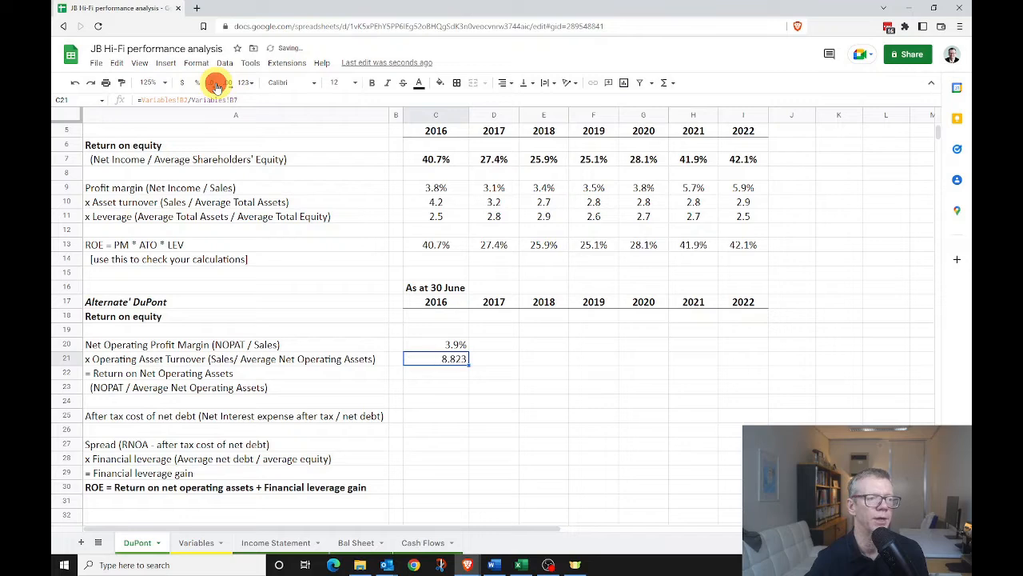
pyautogui.click(214, 83)
pyautogui.click(214, 83)
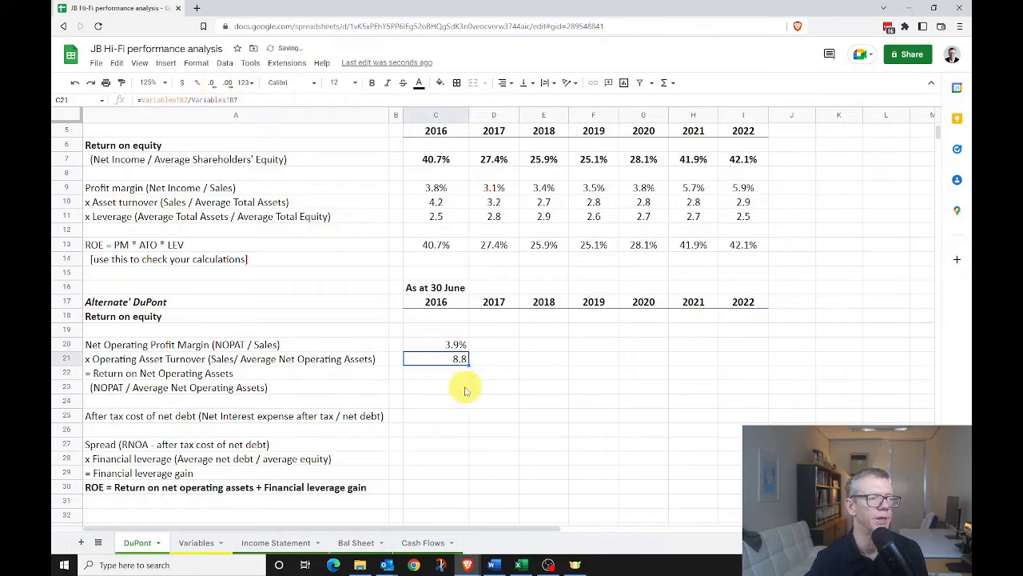
# Calculate the 2016 return on net operating assets in C22 as =C20*C21, formatted as a percentage with one decimal place.
pyautogui.click(438, 373)
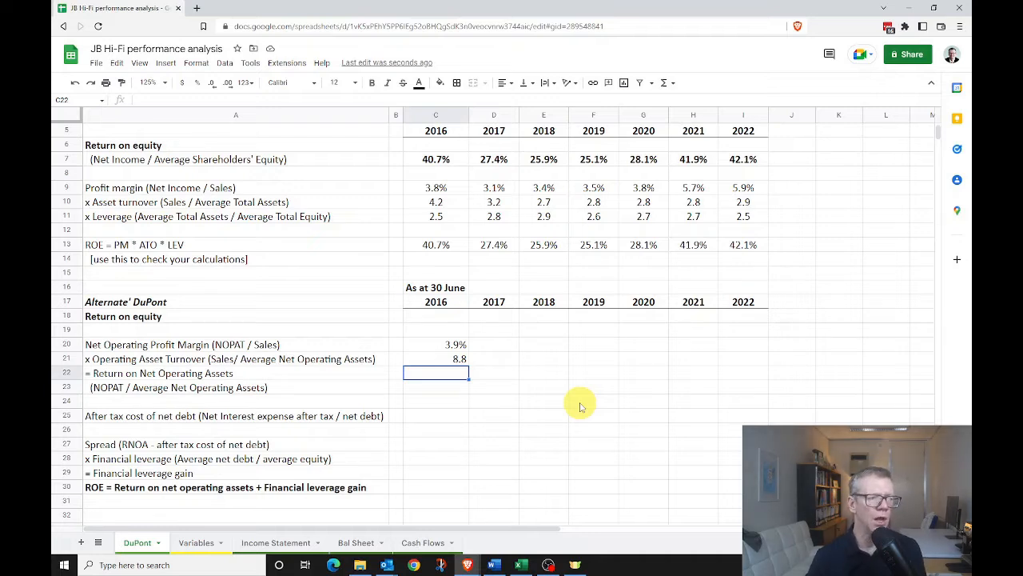
pyautogui.write('=')
pyautogui.press('Up')
pyautogui.press('Up')
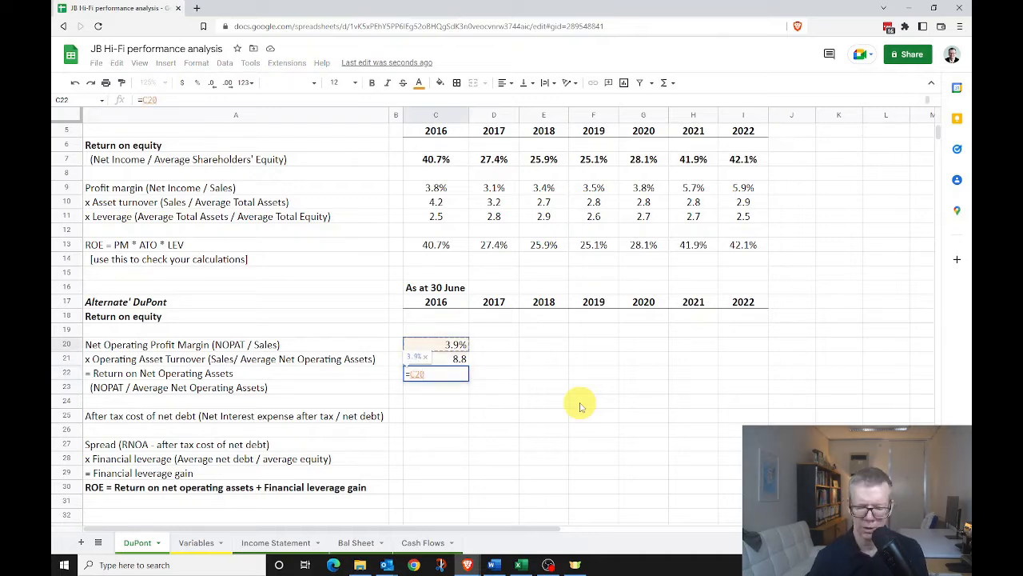
pyautogui.write('*')
pyautogui.press('Up')
pyautogui.press('Return')
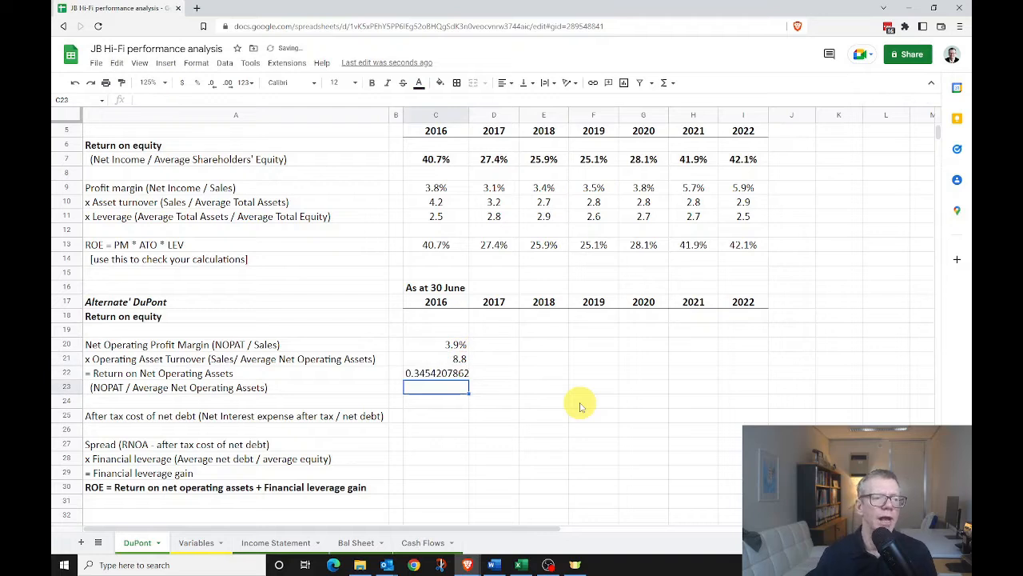
pyautogui.press('Up')
pyautogui.click(199, 83)
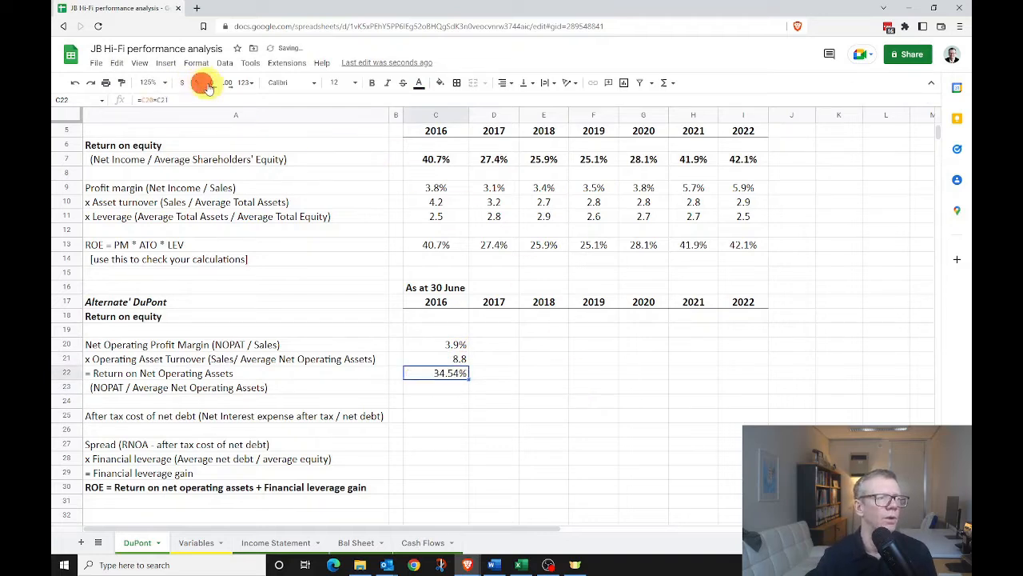
pyautogui.click(211, 84)
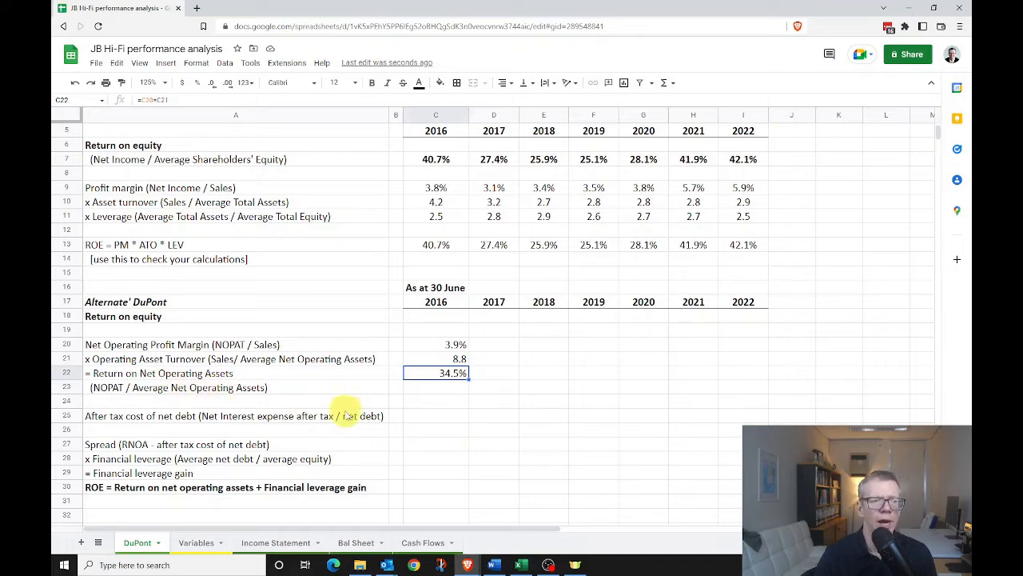
# Calculate the 2016 after-tax cost of net debt in C25 as =Variables!B24/Variables!B19, formatted as a percentage with one decimal place.
pyautogui.click(440, 416)
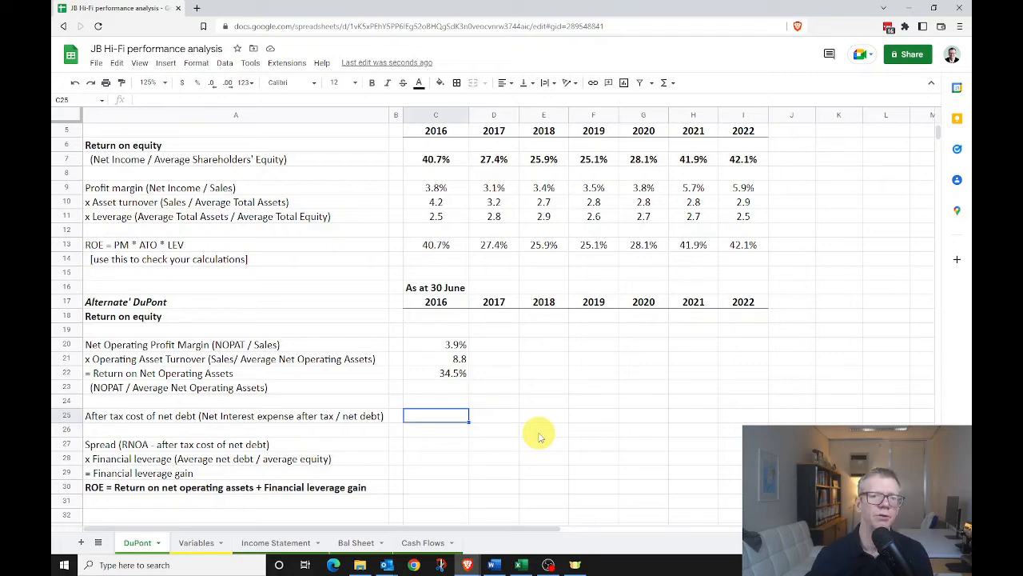
pyautogui.write('=')
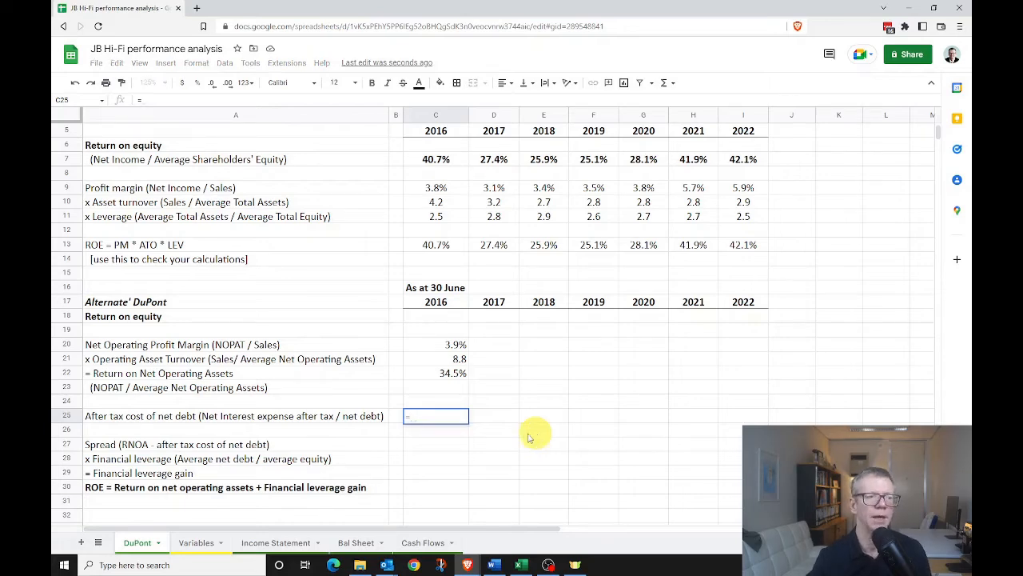
pyautogui.click(198, 543)
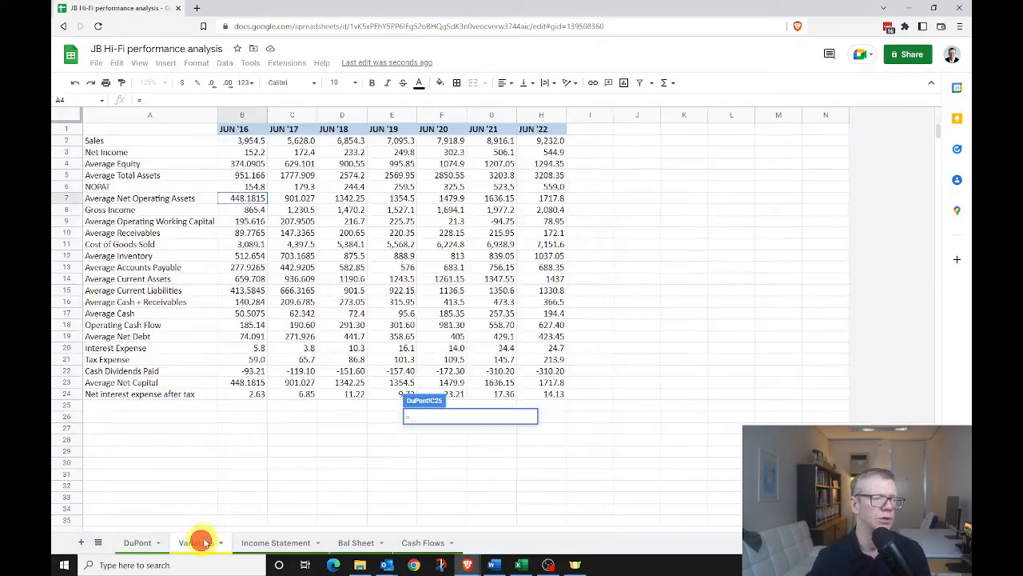
pyautogui.click(248, 394)
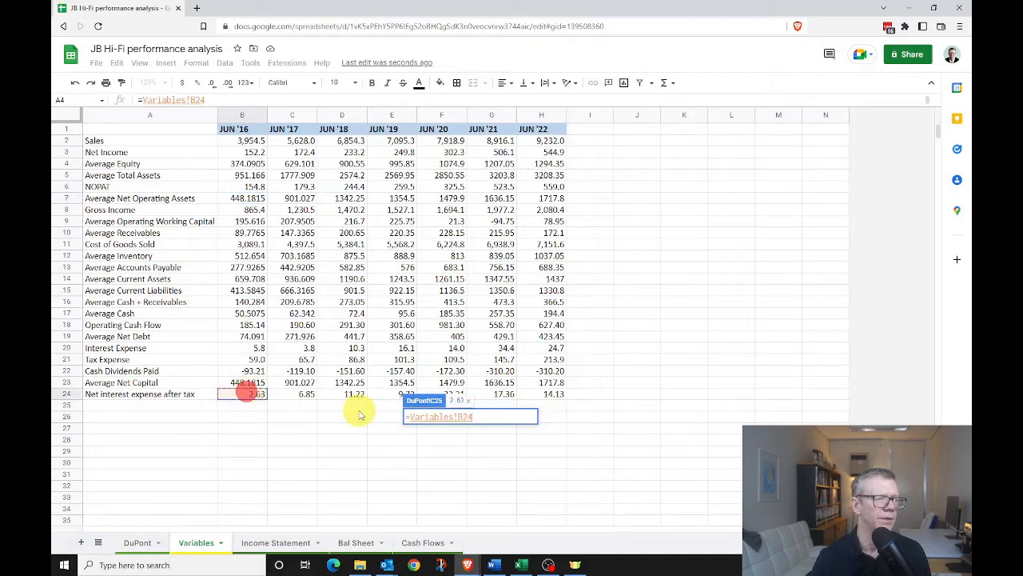
pyautogui.write('/')
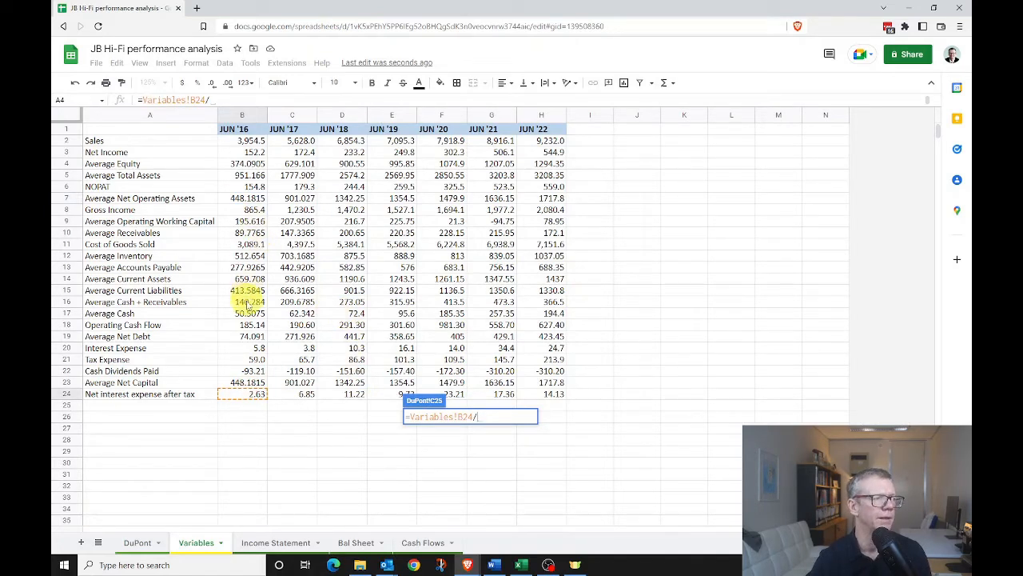
pyautogui.click(248, 336)
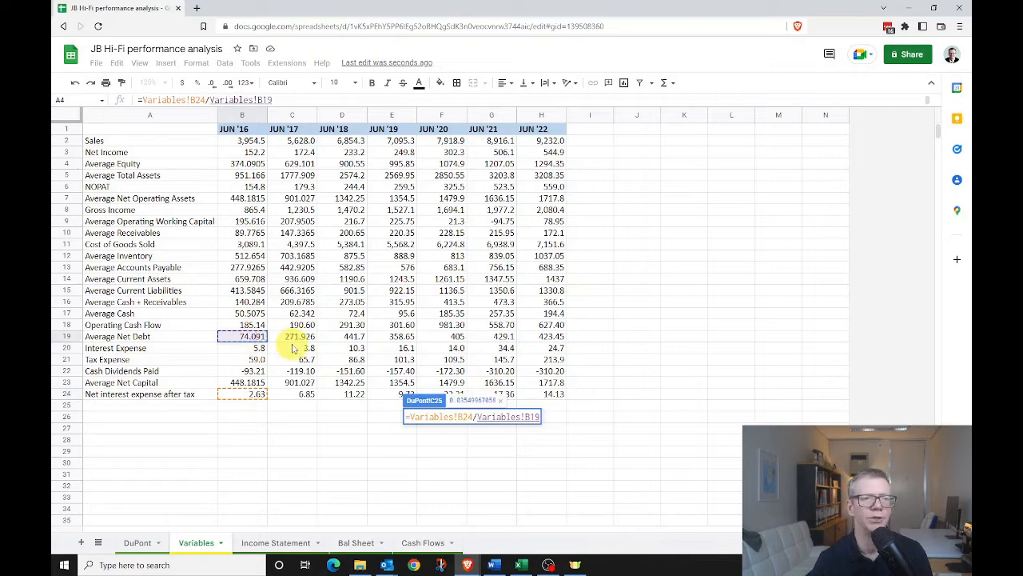
pyautogui.press('Return')
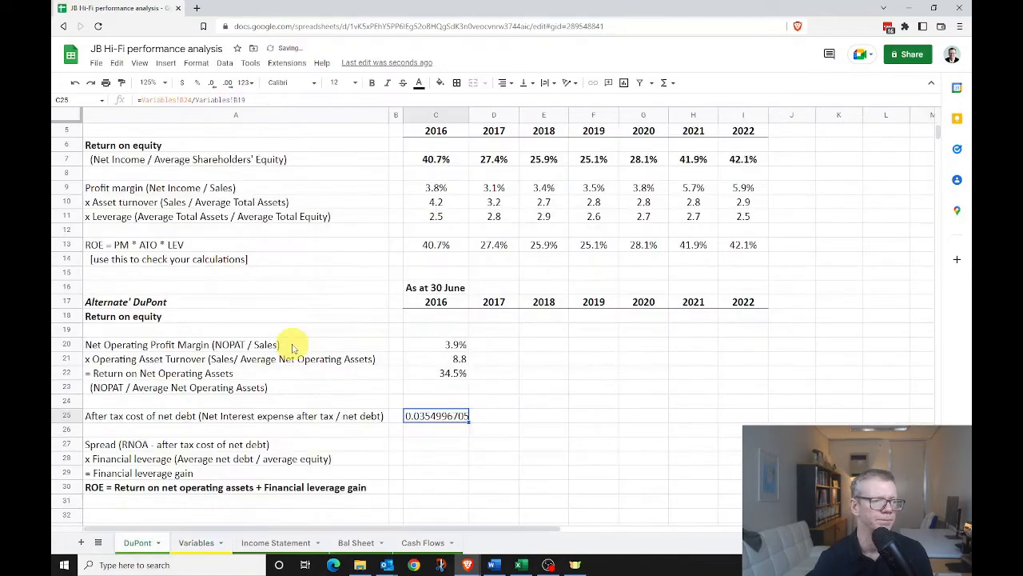
pyautogui.click(197, 82)
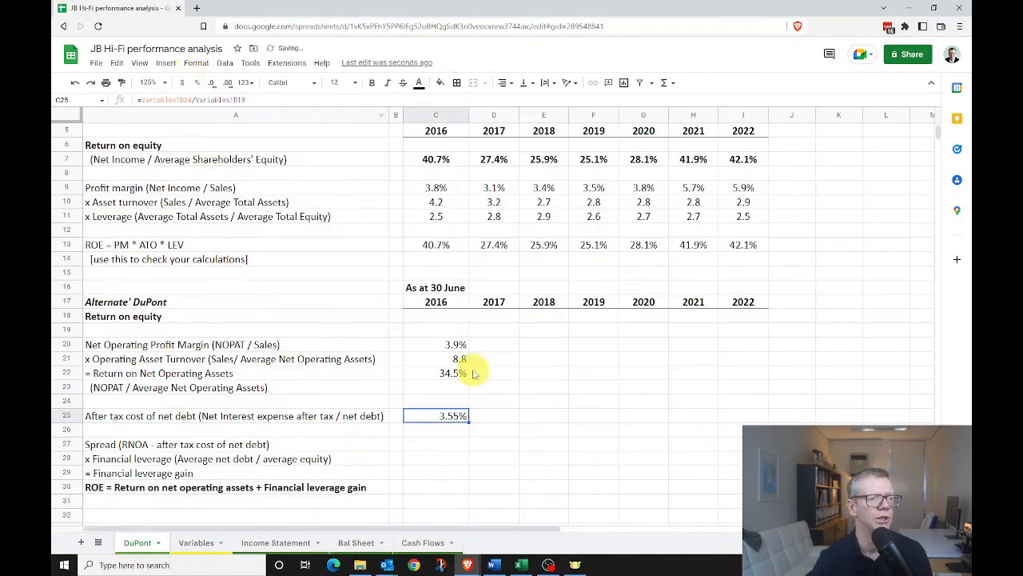
pyautogui.click(211, 83)
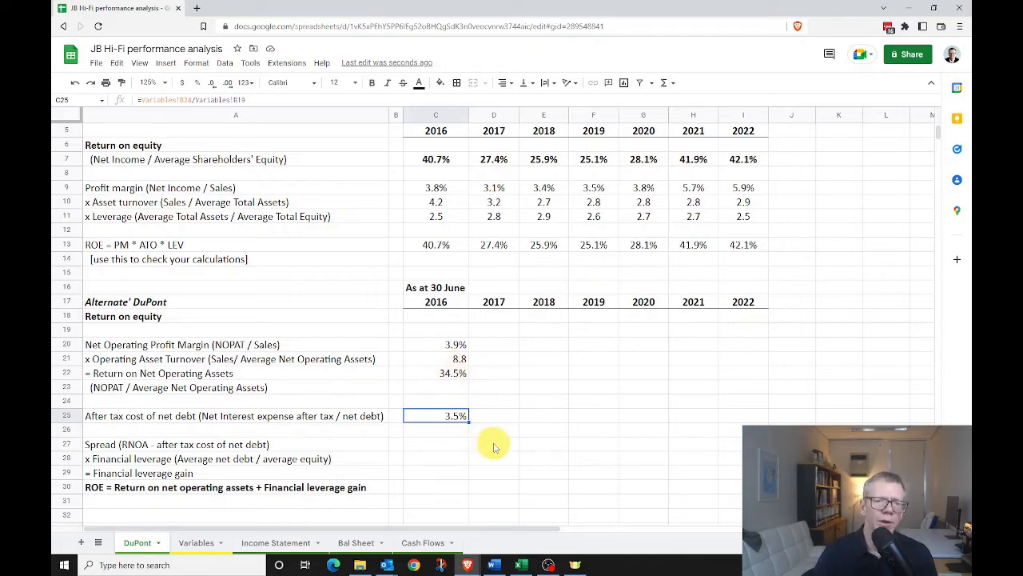
# Compare the 2016 return on net operating assets in C22 with the after-tax cost of net debt in C25.
pyautogui.click(462, 372)
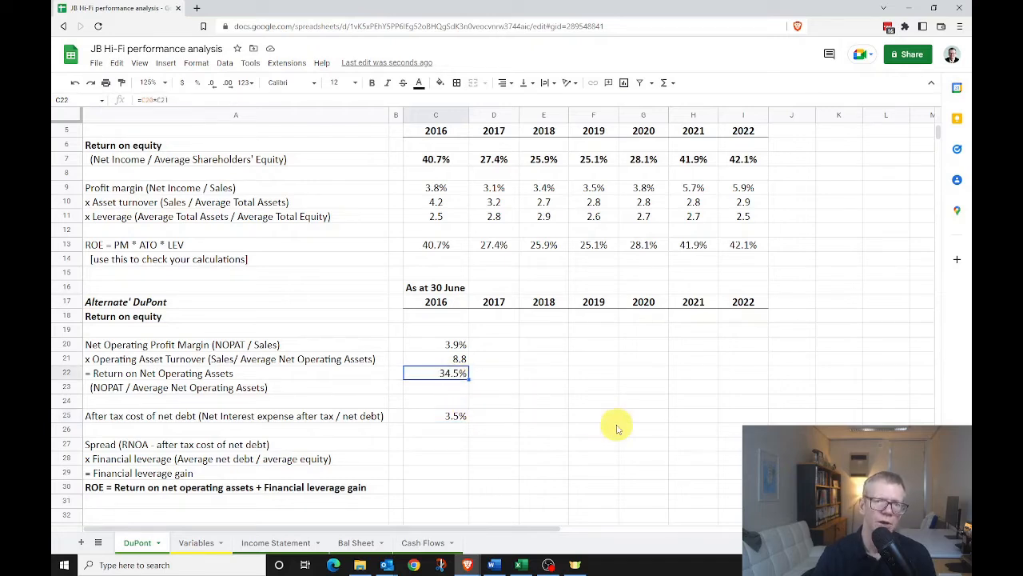
pyautogui.click(441, 416)
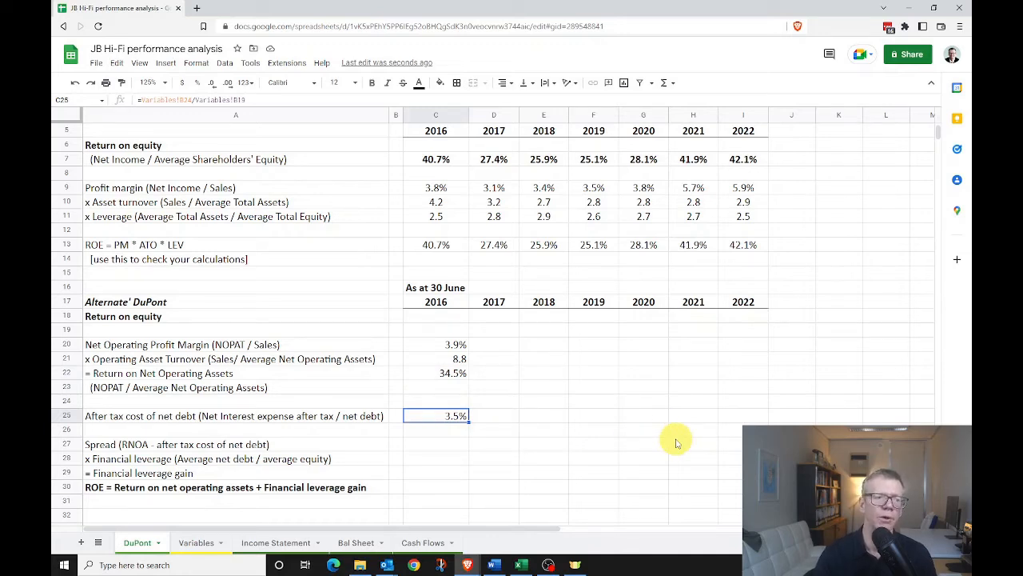
pyautogui.click(449, 374)
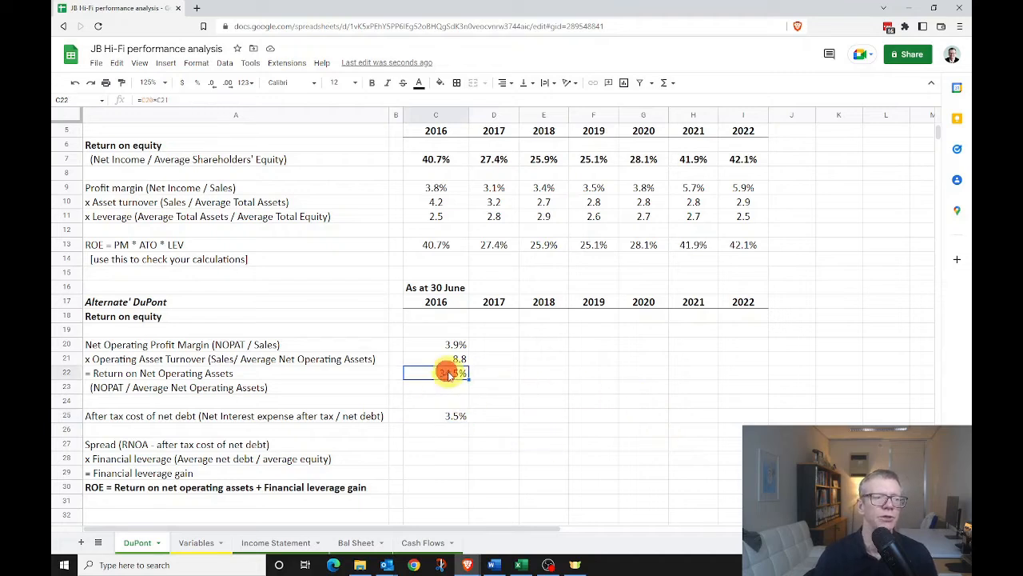
pyautogui.click(452, 414)
pyautogui.click(450, 374)
pyautogui.click(453, 415)
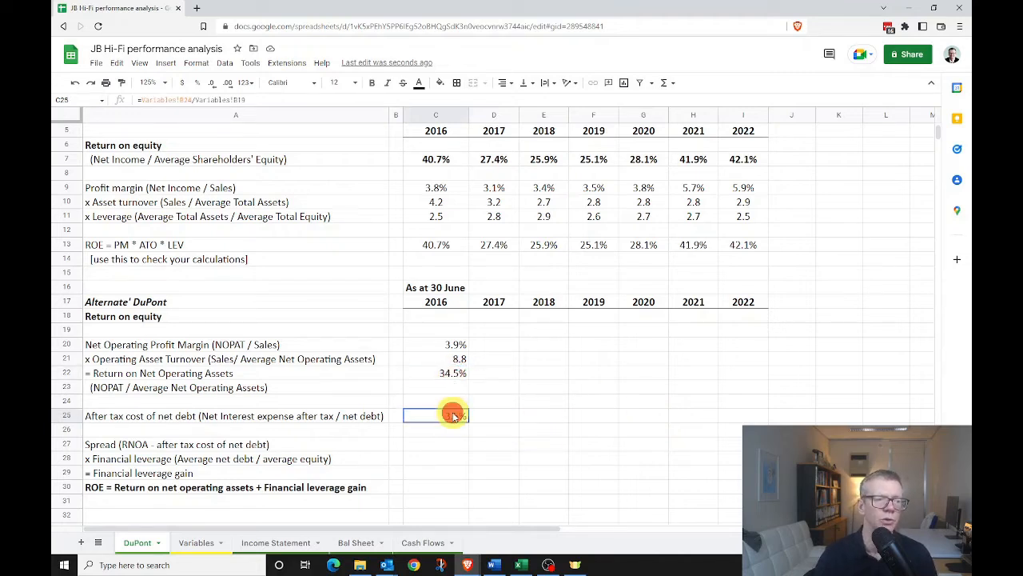
# Calculate the 2016 spread in C27 as =C22-C25.
pyautogui.click(445, 444)
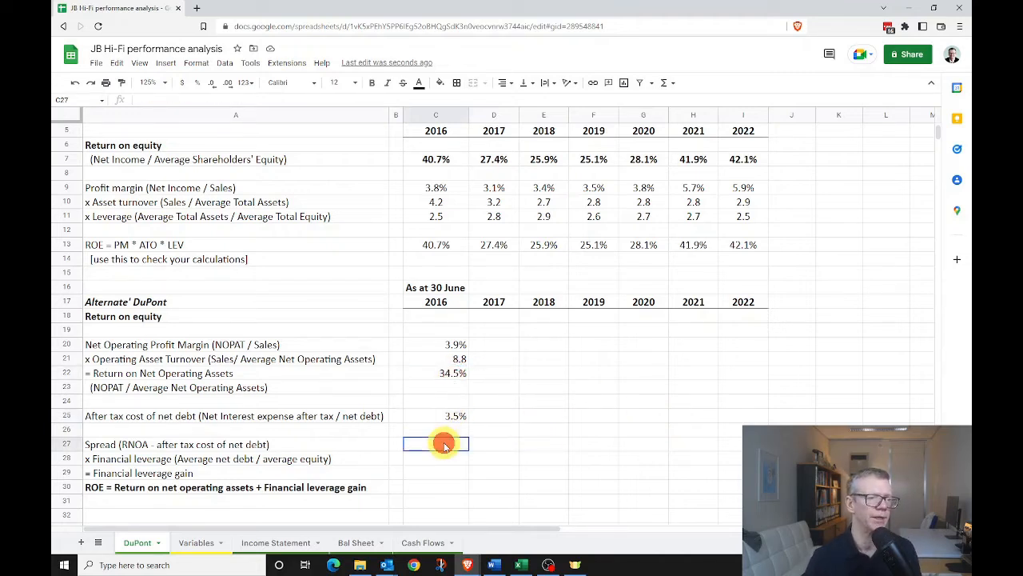
pyautogui.write('=')
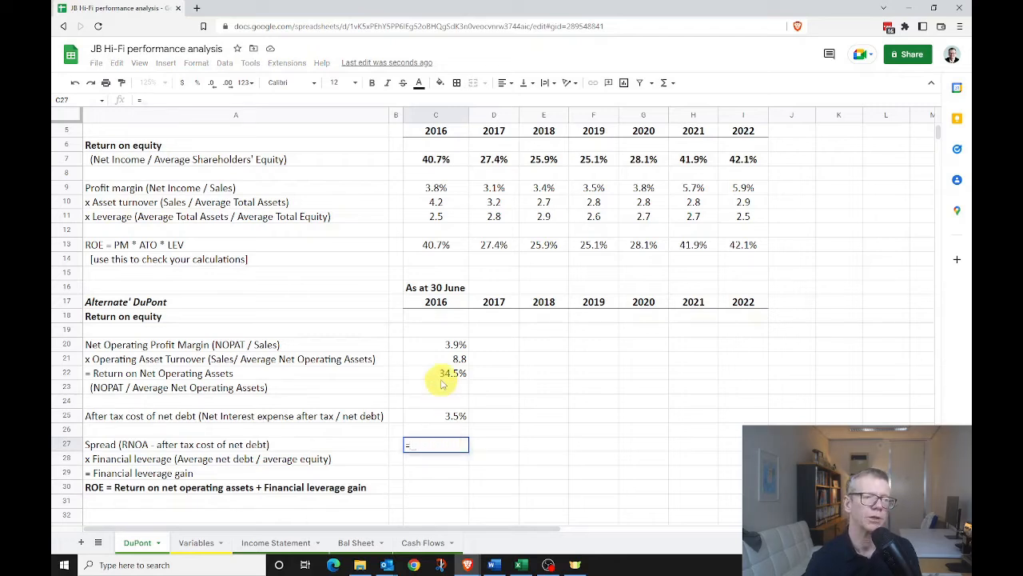
pyautogui.click(441, 374)
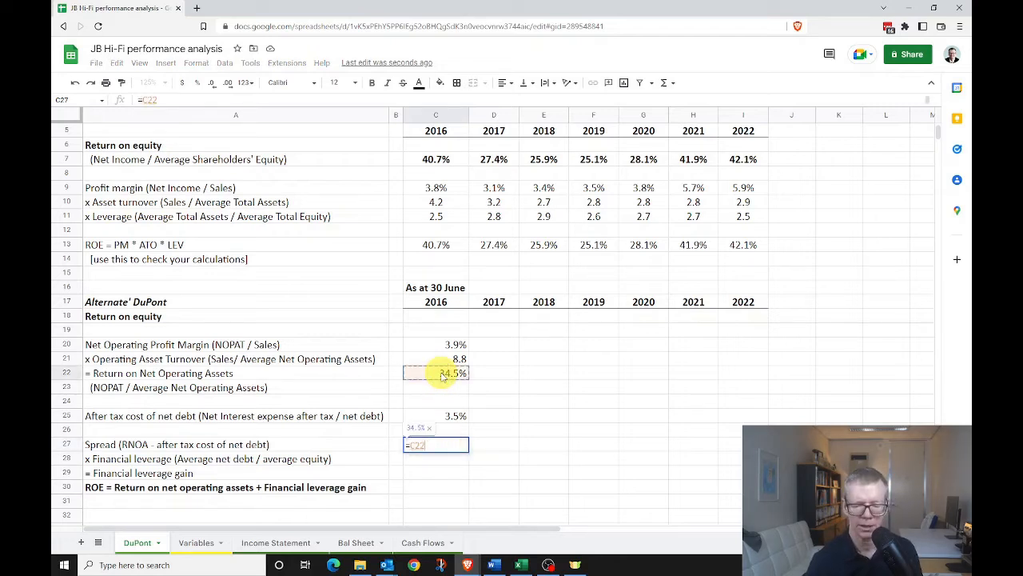
pyautogui.write('-')
pyautogui.click(455, 416)
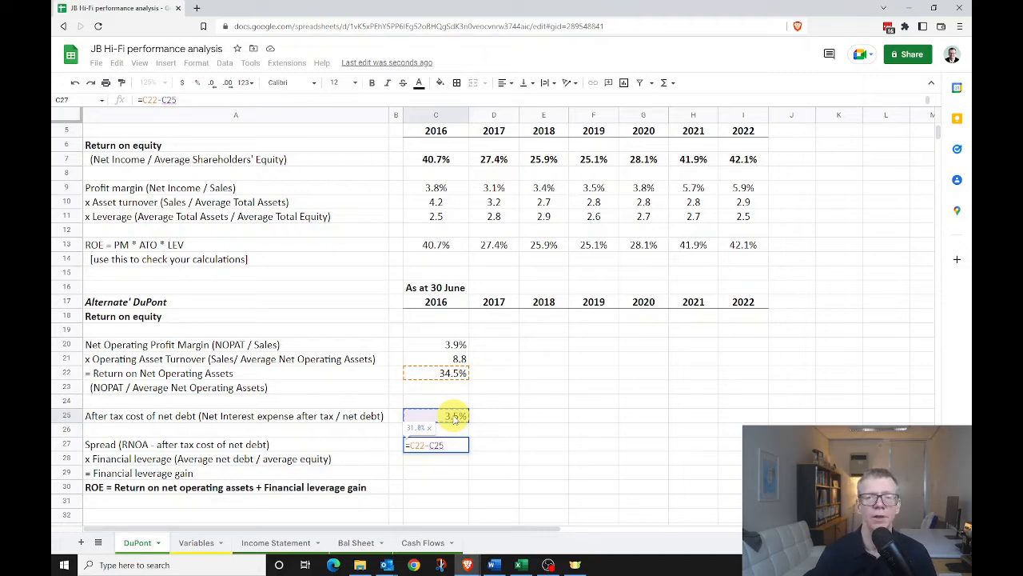
pyautogui.press('Return')
pyautogui.press('Up')
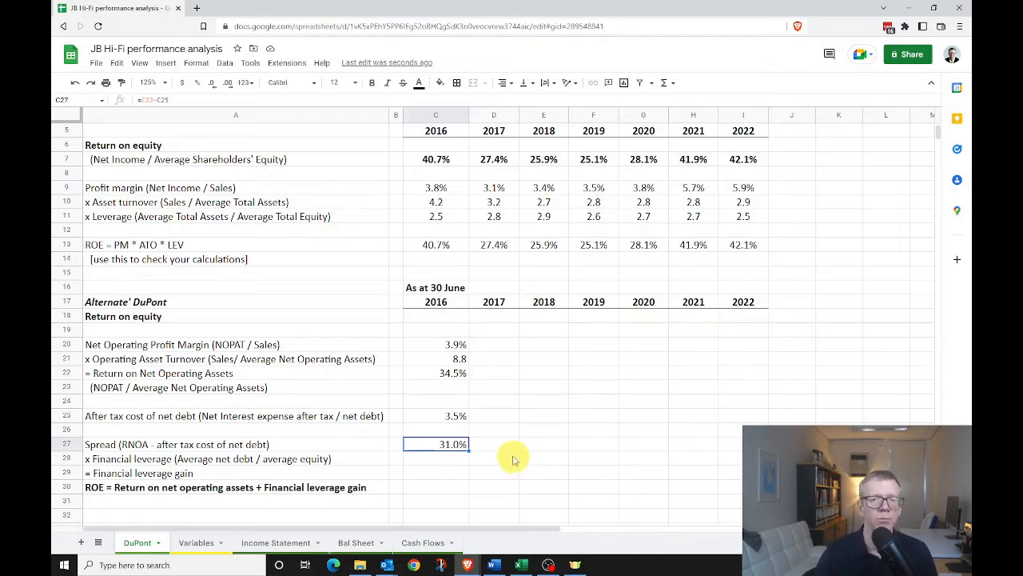
# Calculate the 2016 financial leverage in C28 as =Variables!B19/Variables!B4, formatted as a percentage with one decimal place.
pyautogui.click(439, 459)
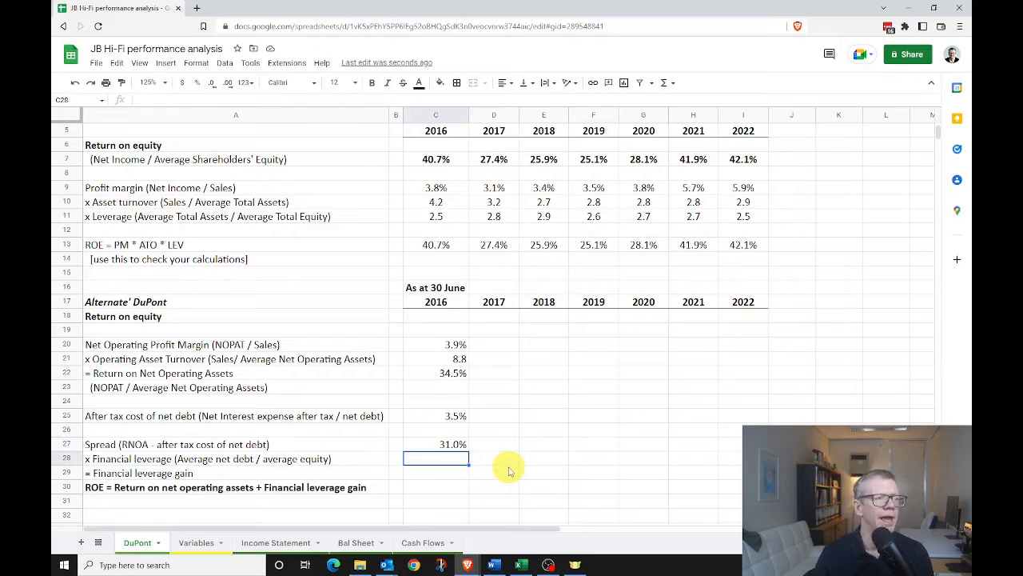
pyautogui.write('=')
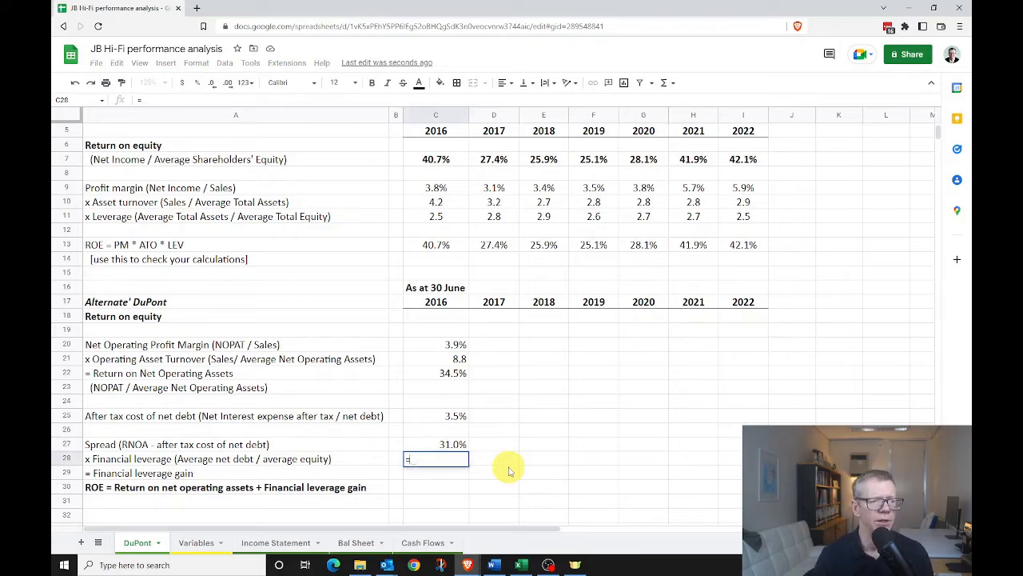
pyautogui.click(196, 543)
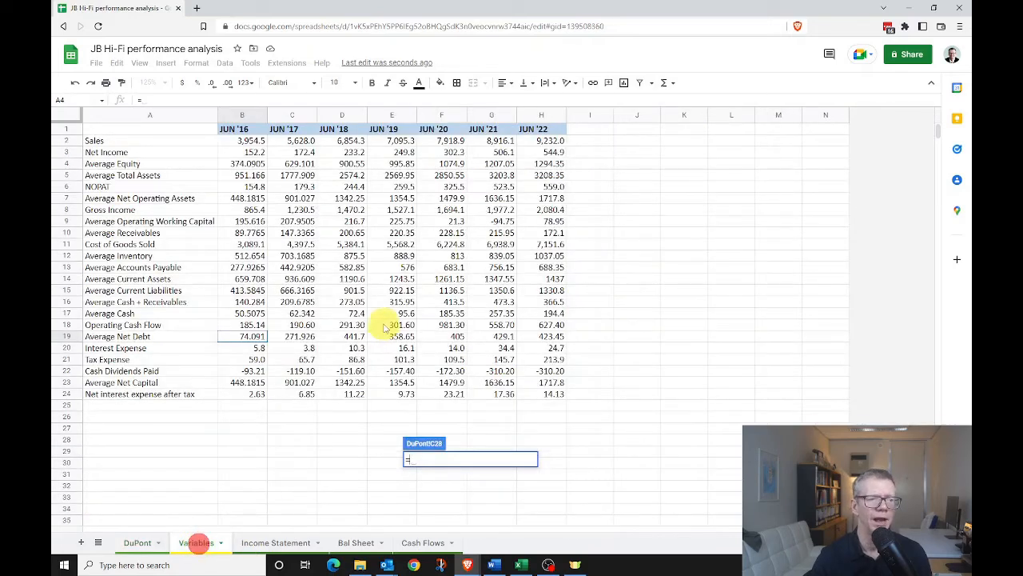
pyautogui.click(243, 336)
pyautogui.write('/')
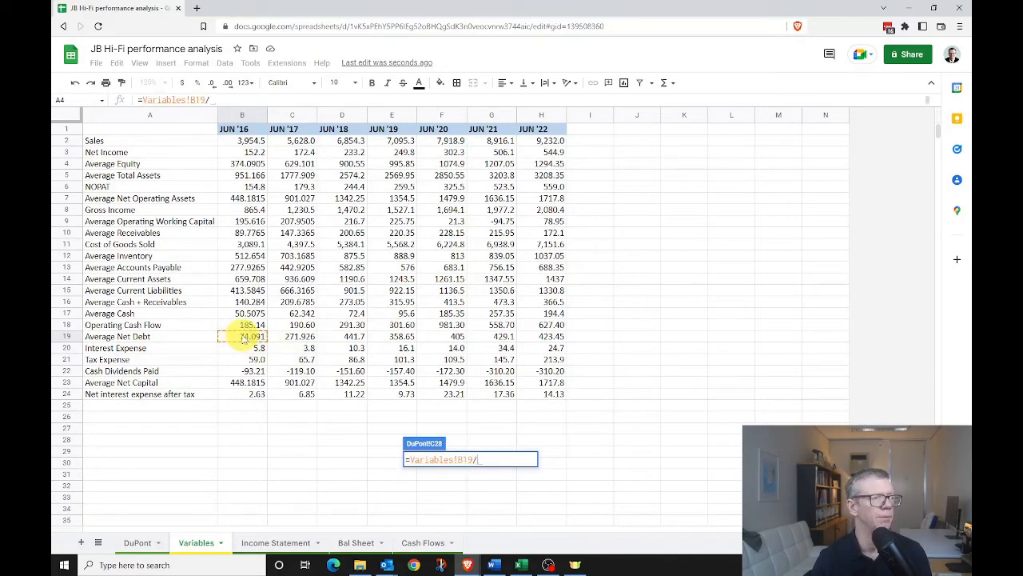
pyautogui.click(245, 163)
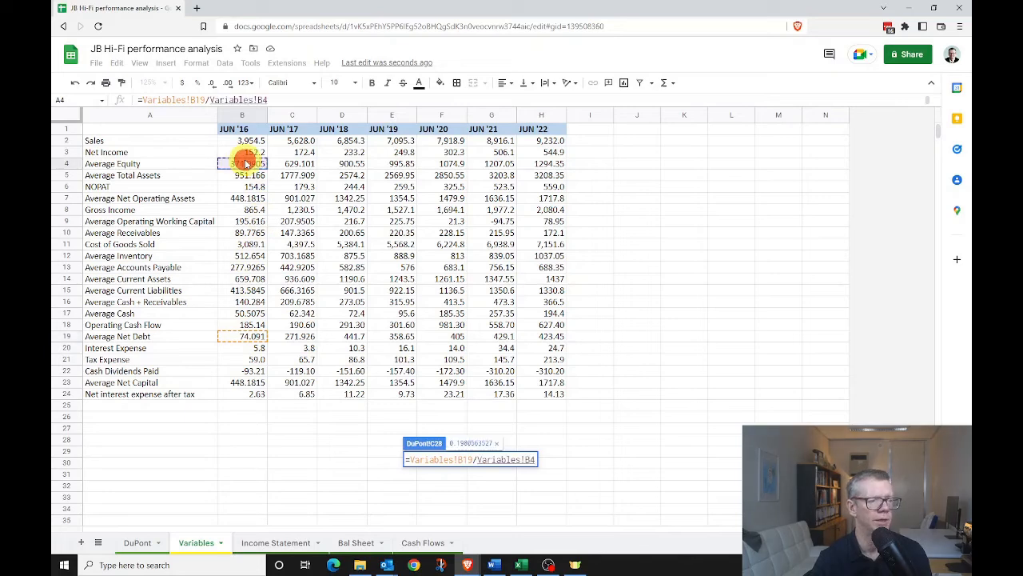
pyautogui.press('Return')
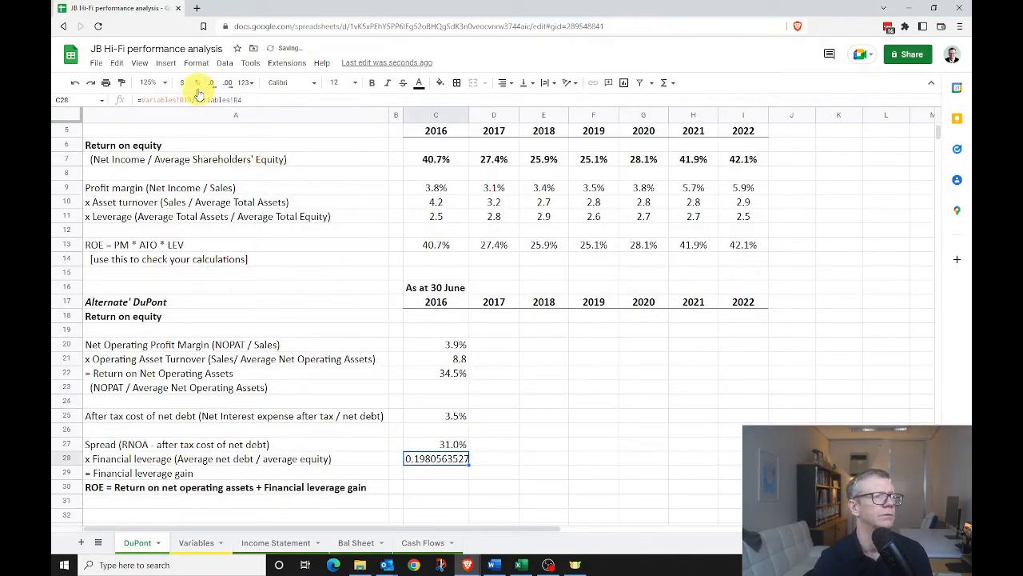
pyautogui.click(197, 83)
pyautogui.click(212, 83)
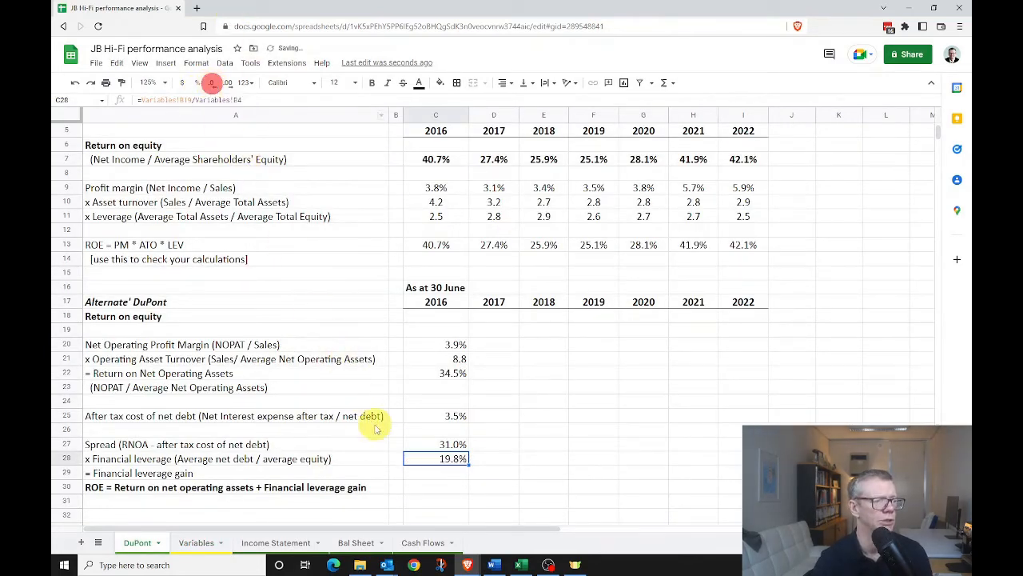
# Calculate the 2016 financial leverage gain in C29 as =C27*C28, shown as a percentage with one decimal place.
pyautogui.click(436, 444)
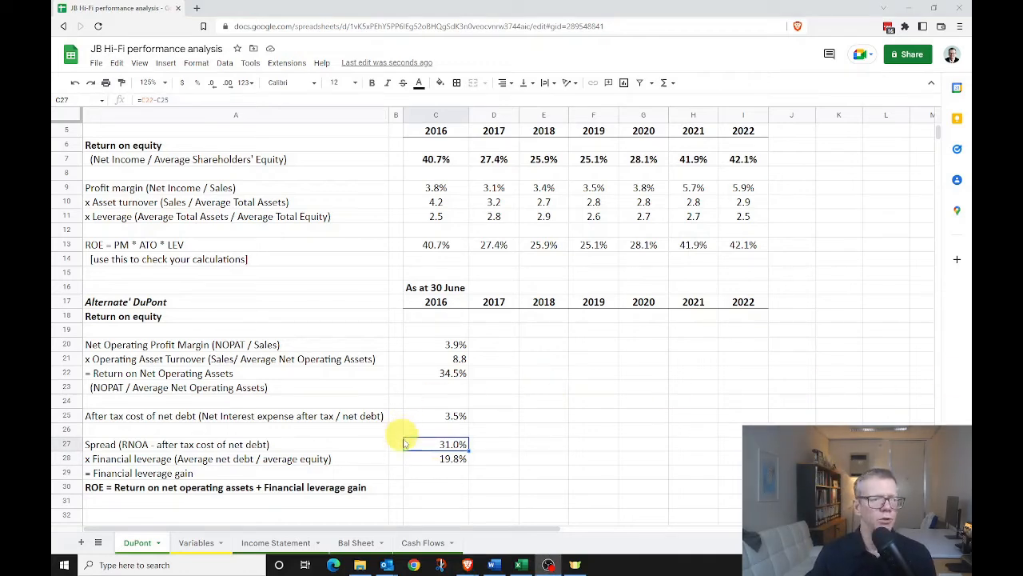
pyautogui.click(446, 474)
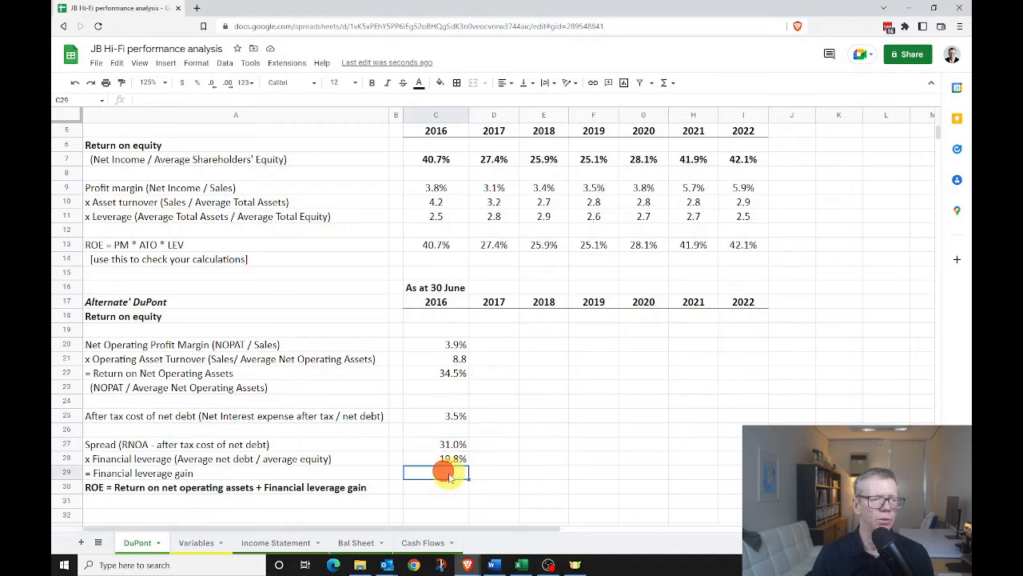
pyautogui.write('=')
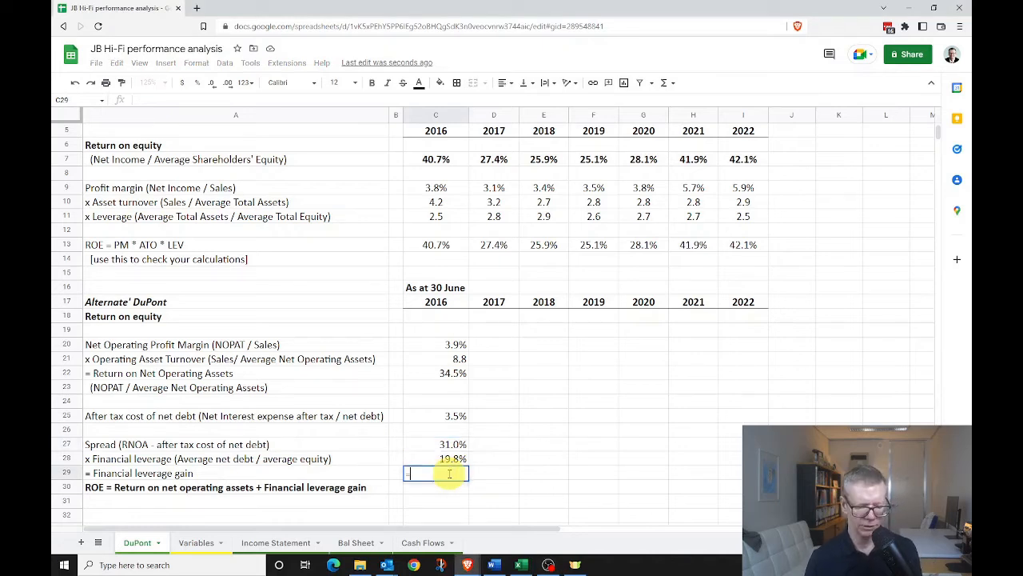
pyautogui.press('Up')
pyautogui.press('Up')
pyautogui.write('*')
pyautogui.press('Up')
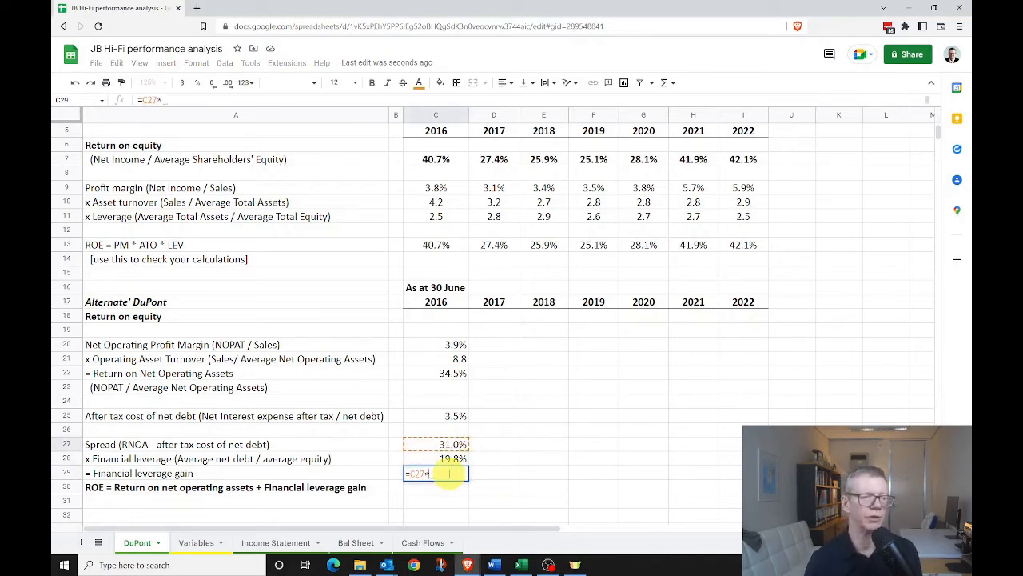
pyautogui.press('Return')
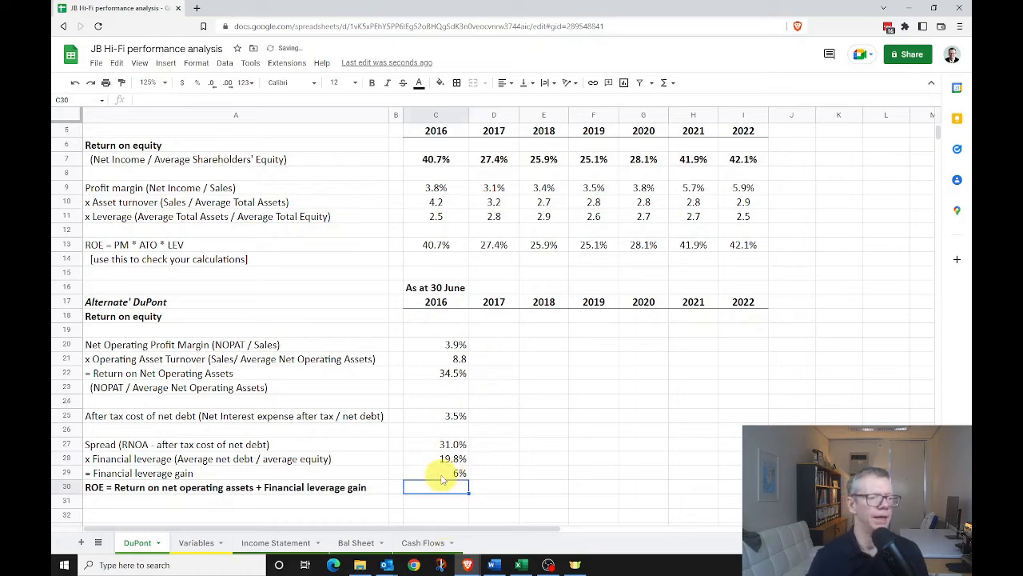
pyautogui.click(443, 474)
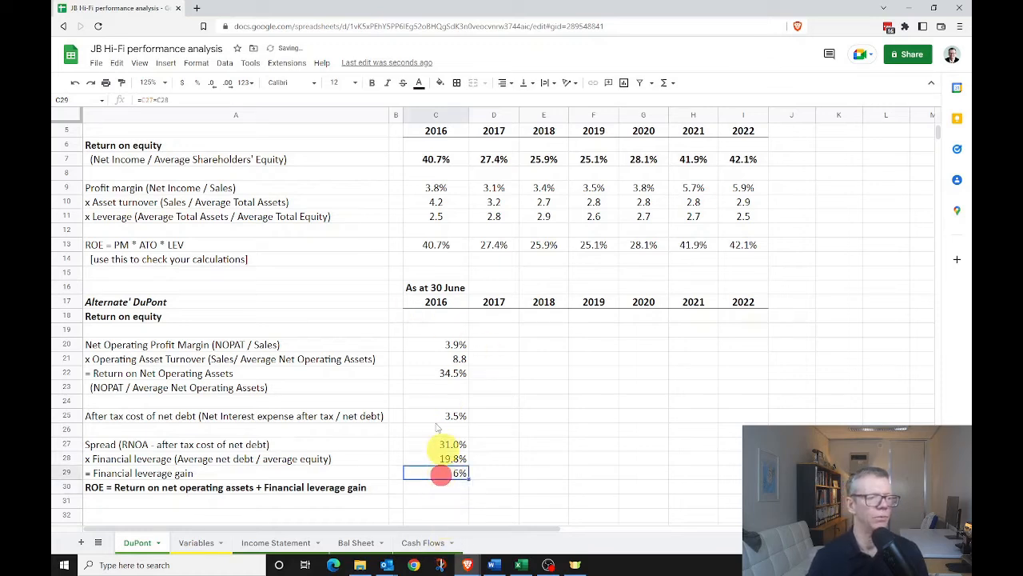
pyautogui.click(227, 84)
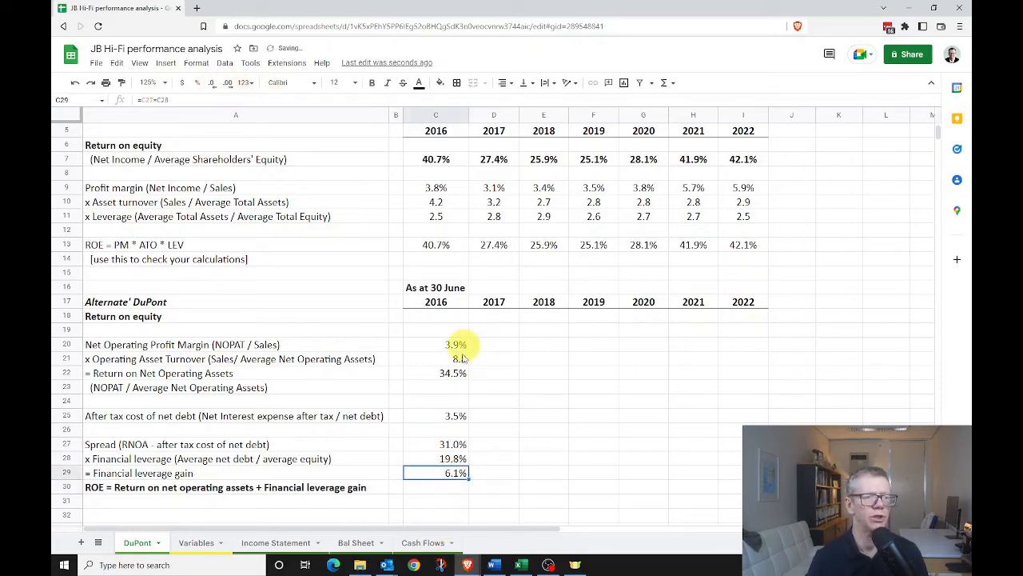
# Calculate the 2016 alternate DuPont return on equity in C30 as =C22+C29 and make it bold.
pyautogui.click(450, 484)
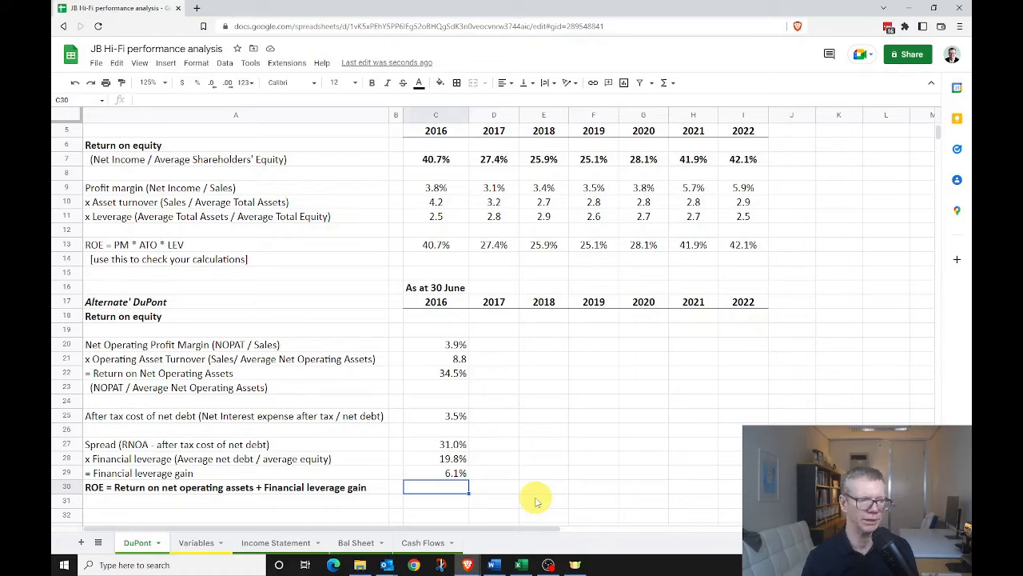
pyautogui.write('=')
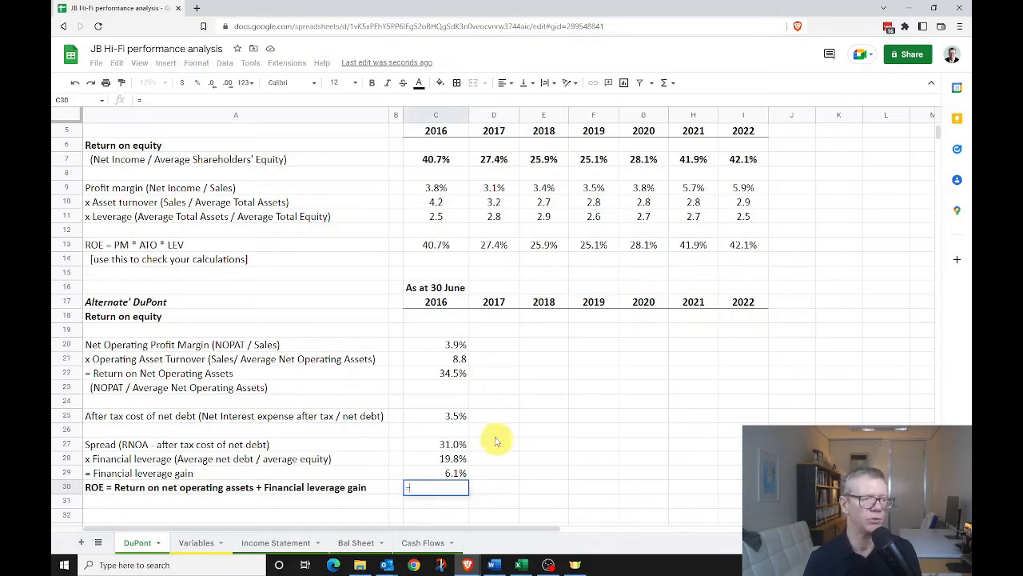
pyautogui.click(449, 374)
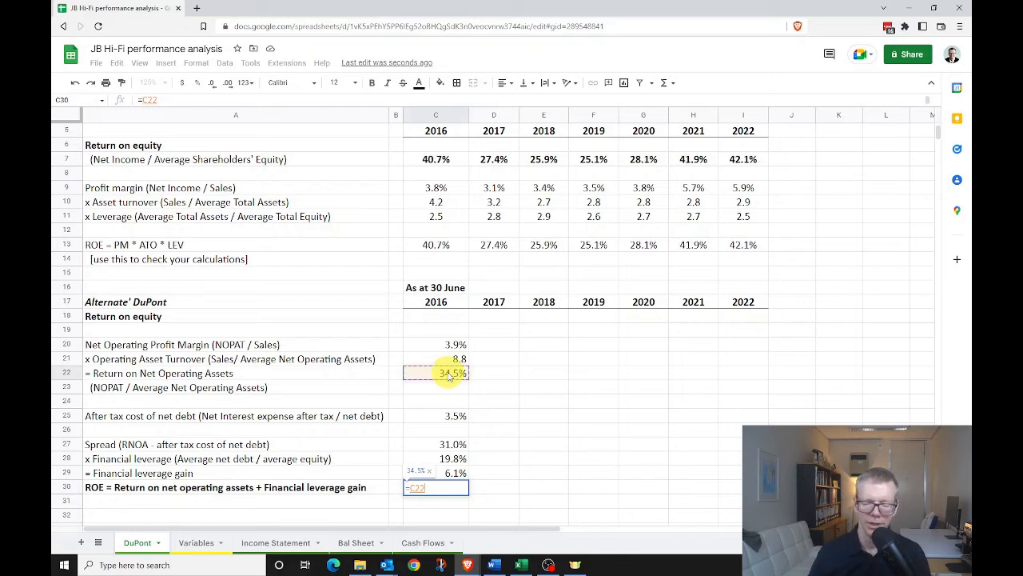
pyautogui.write('+')
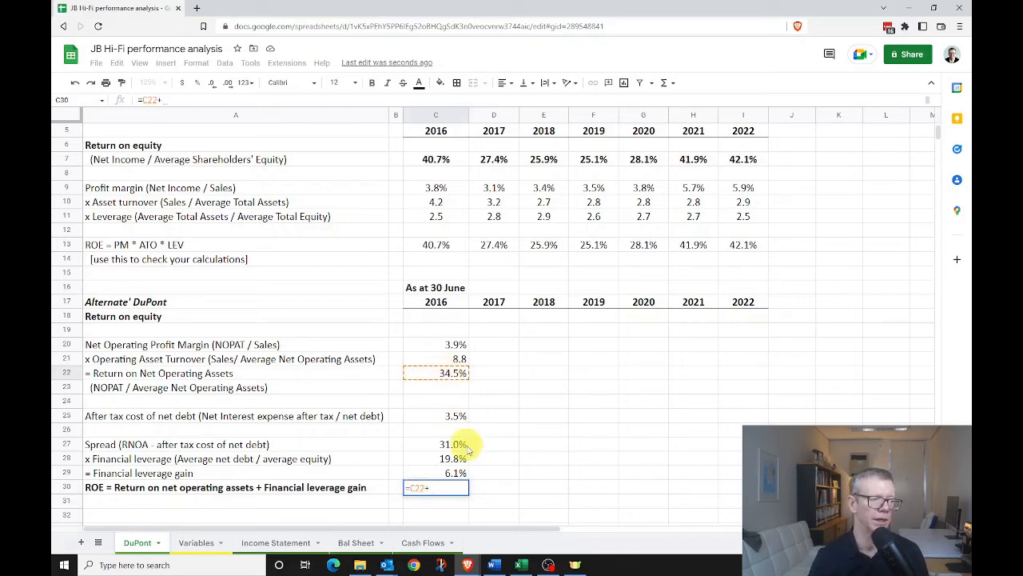
pyautogui.click(456, 472)
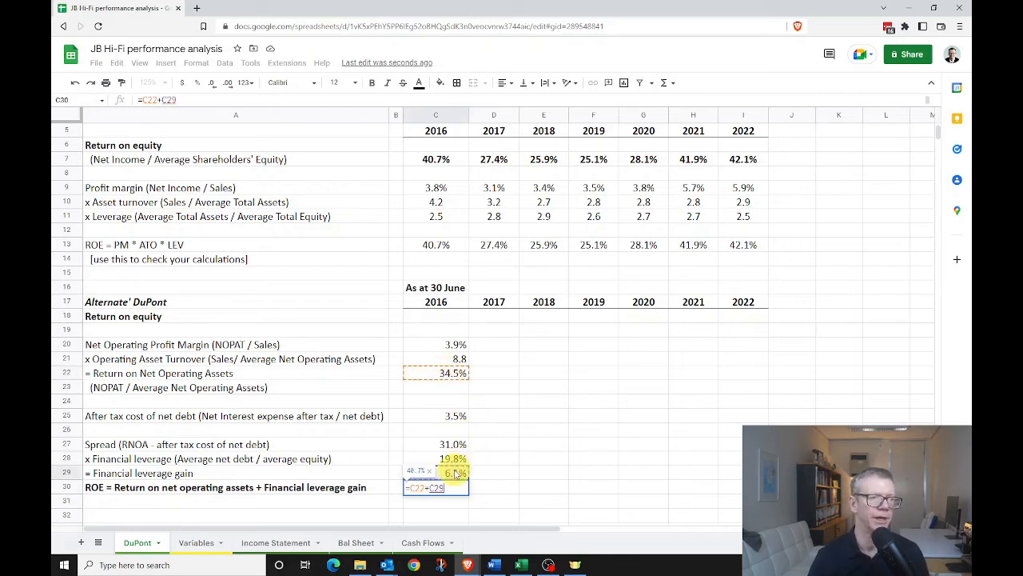
pyautogui.press('Return')
pyautogui.click(467, 487)
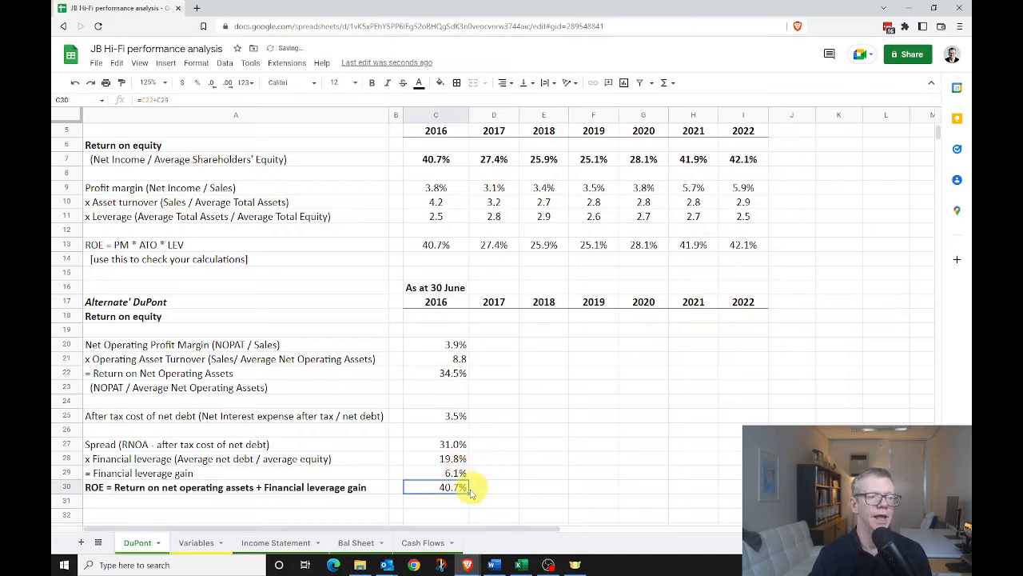
pyautogui.hotkey('ctrl', 'b')
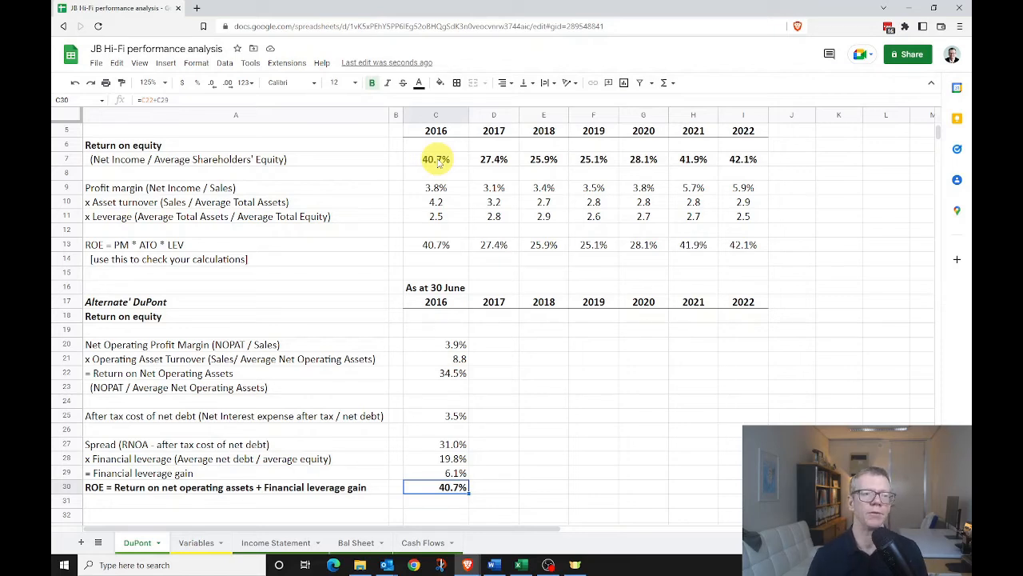
# Center the 2016 alternate DuPont figures in C20:C30 and fill them across to the 2022 column I.
pyautogui.moveTo(454, 344); pyautogui.dragTo(440, 488)
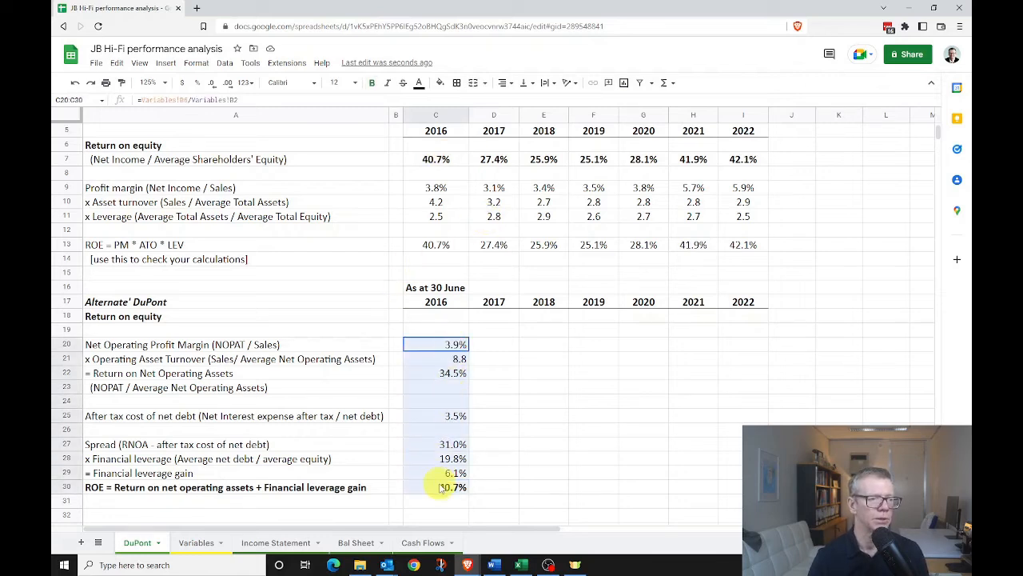
pyautogui.click(510, 83)
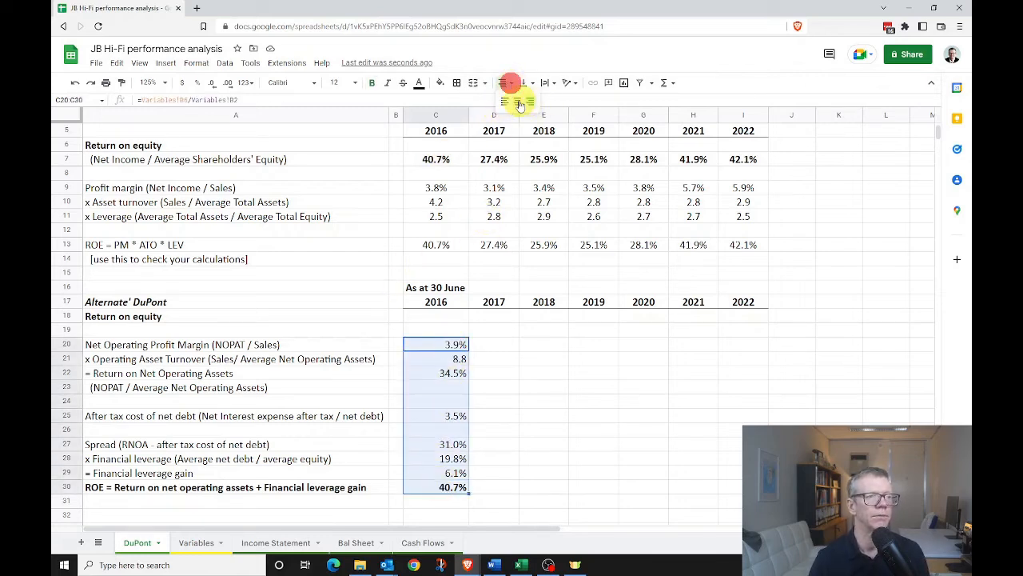
pyautogui.click(520, 103)
pyautogui.moveTo(469, 490); pyautogui.dragTo(742, 488)
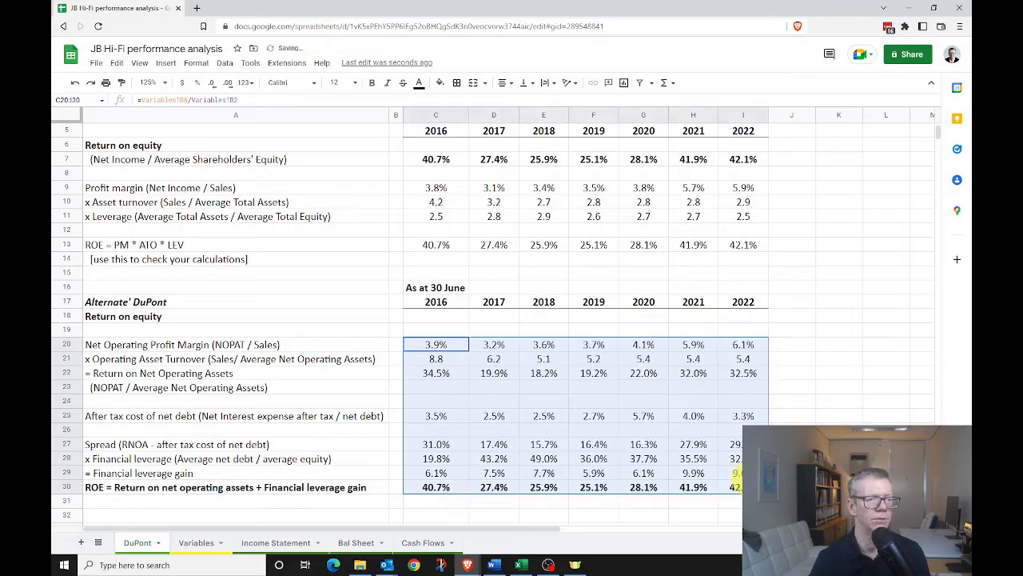
# Review the 2022 operating asset turnover in I21, the after-tax cost of net debt in I25, and both DuPont sections.
pyautogui.click(735, 359)
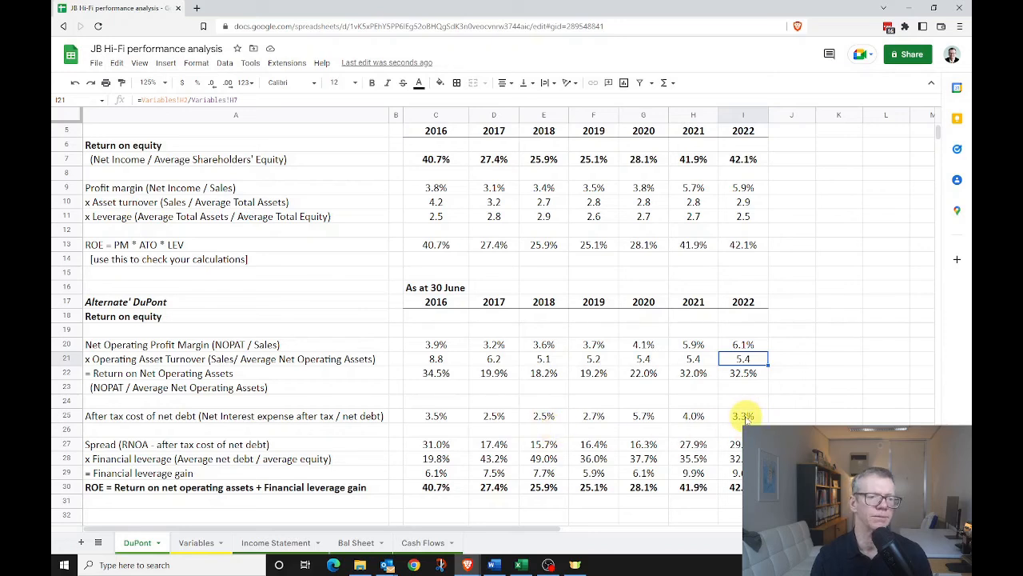
pyautogui.click(751, 417)
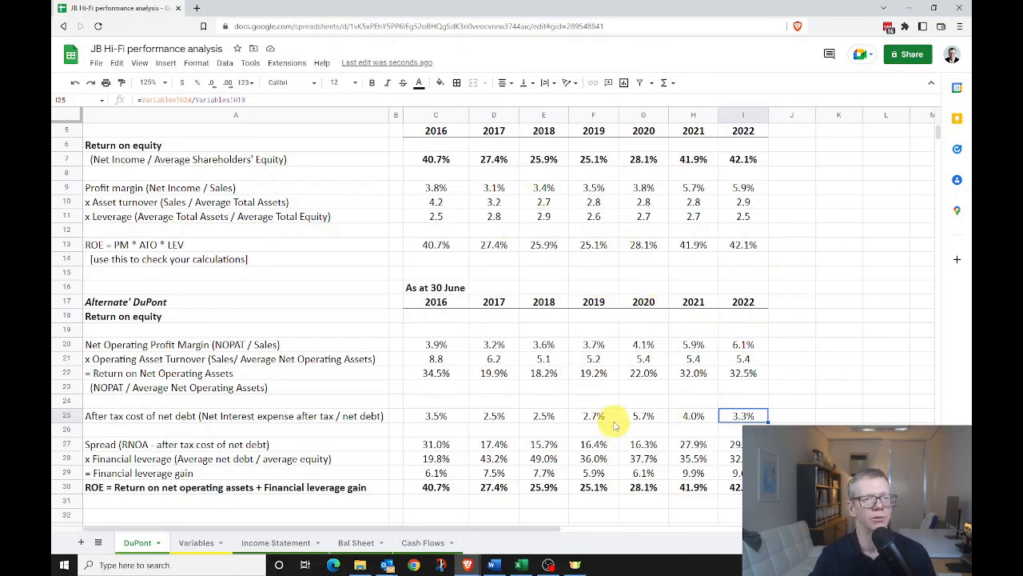
pyautogui.scroll(2, 616, 392)
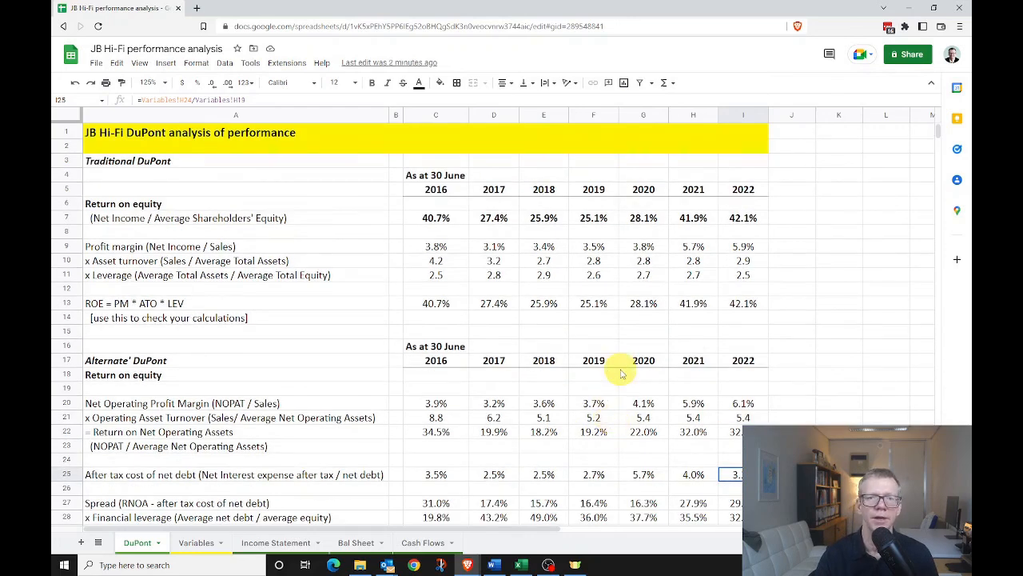
pyautogui.scroll(-2, 615, 371)
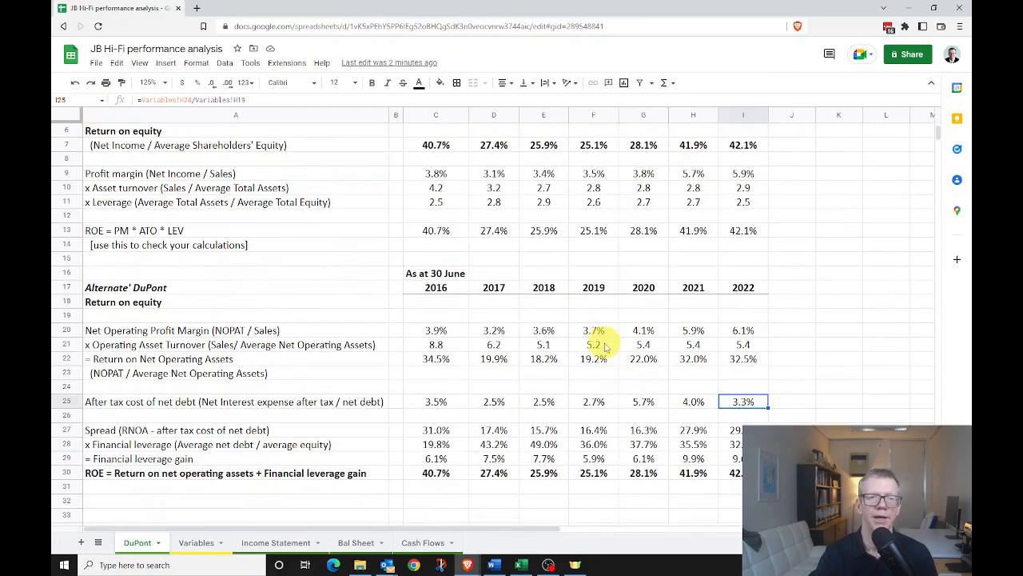